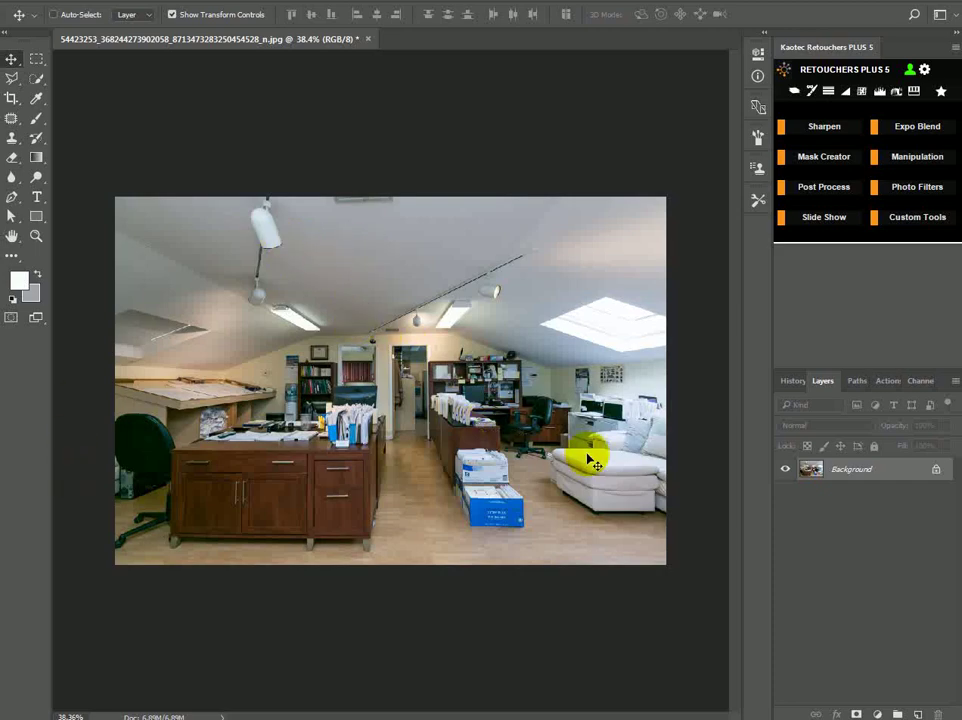
# Launch C-Divide Range from the Kaotec Retouchers Post Process tools to open Color Range
pyautogui.click(818, 189)
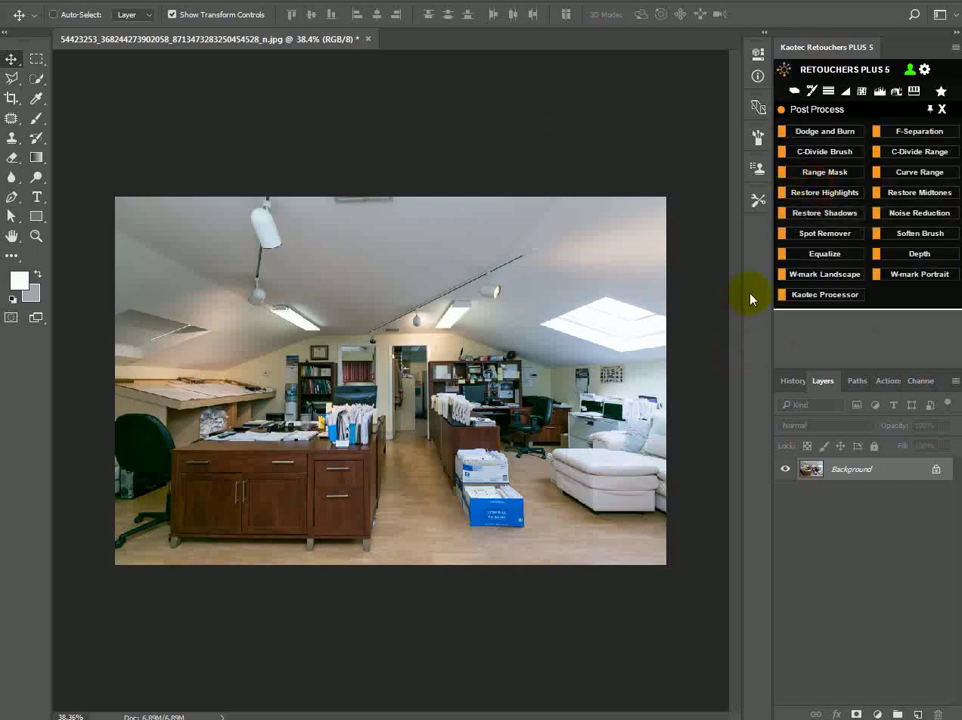
pyautogui.click(923, 157)
# Sample the warm ceiling colour in Color Range with Fuzziness 41 and confirm the selection
pyautogui.moveTo(258, 376); pyautogui.dragTo(565, 352)
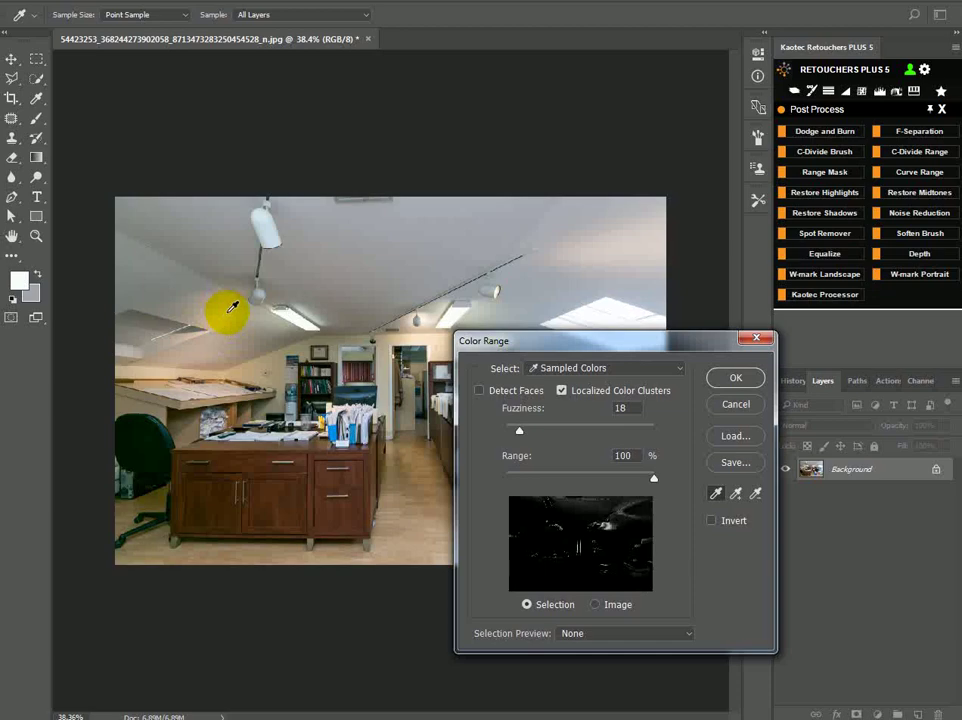
pyautogui.moveTo(522, 345); pyautogui.dragTo(547, 428)
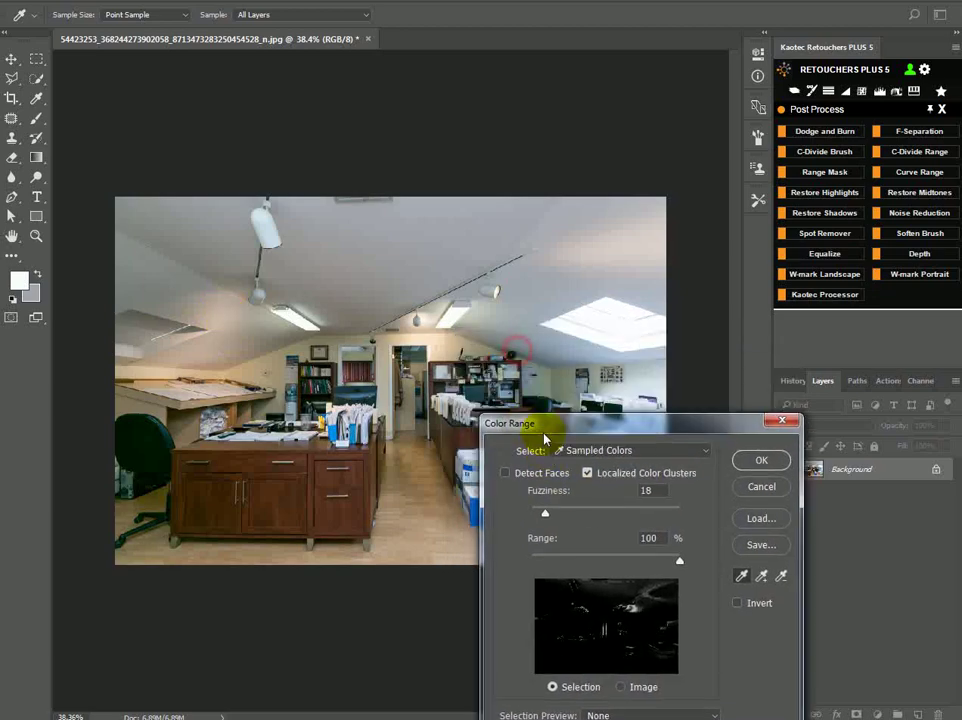
pyautogui.click(219, 315)
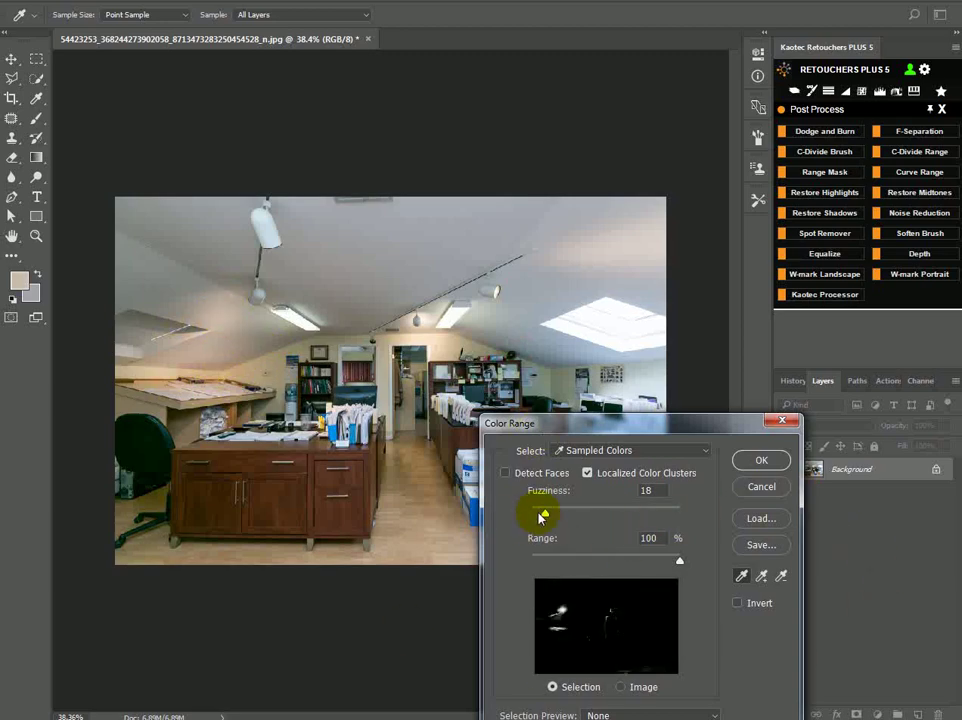
pyautogui.moveTo(547, 517); pyautogui.dragTo(566, 523)
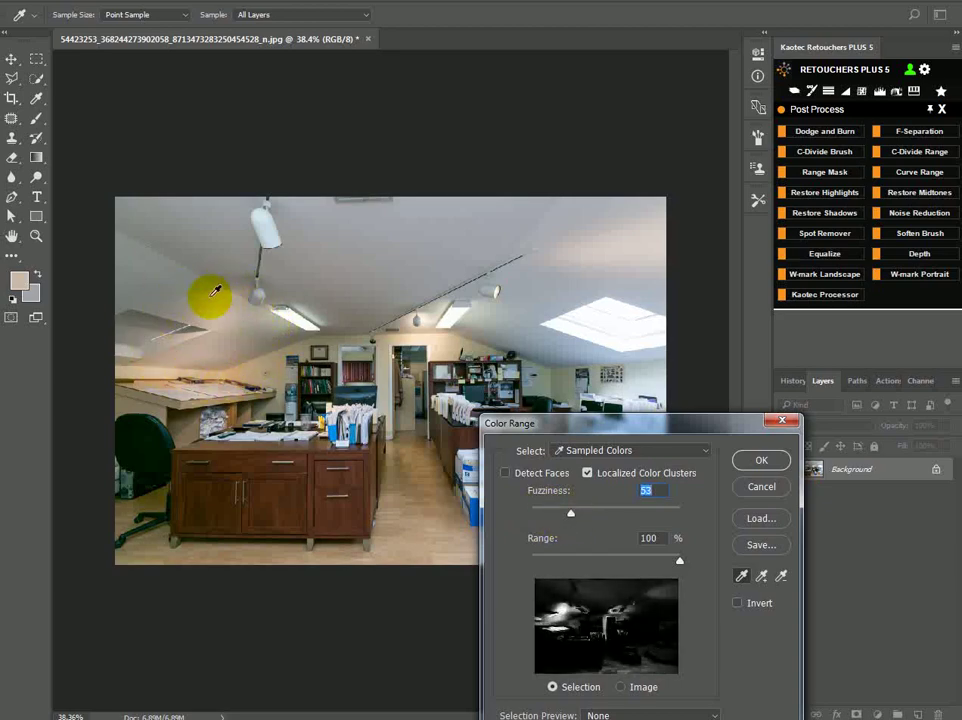
pyautogui.moveTo(572, 516); pyautogui.dragTo(563, 520)
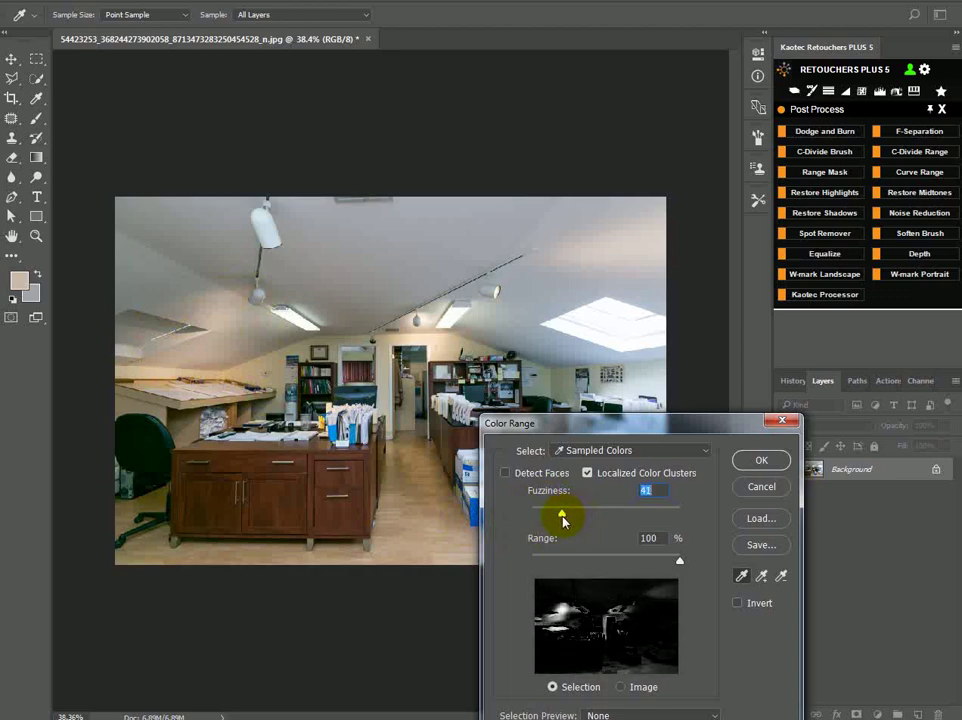
pyautogui.click(201, 318)
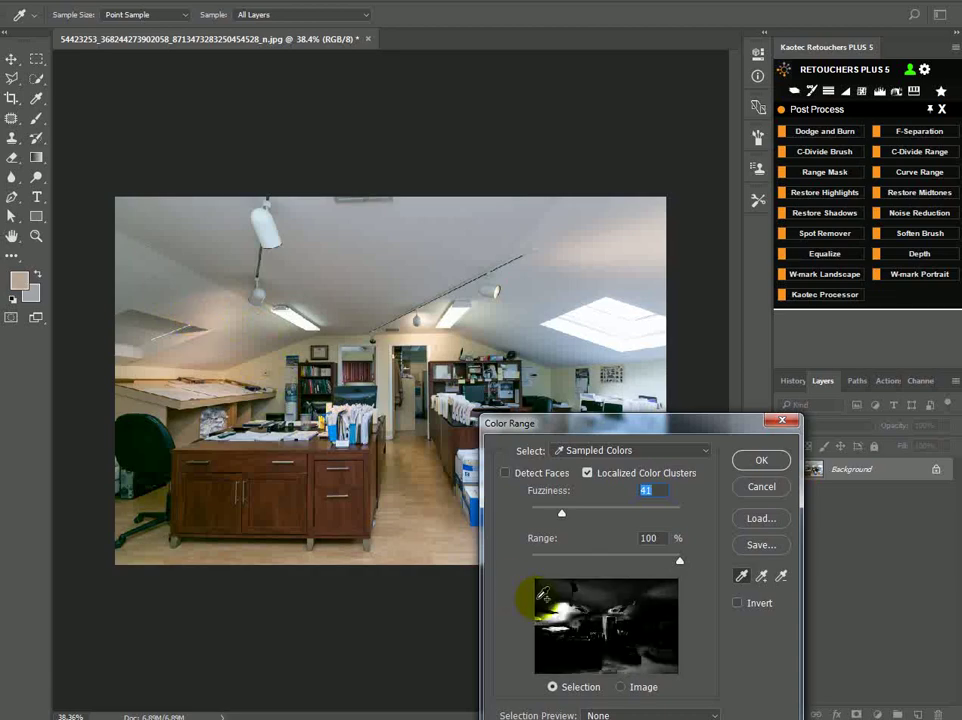
pyautogui.click(752, 462)
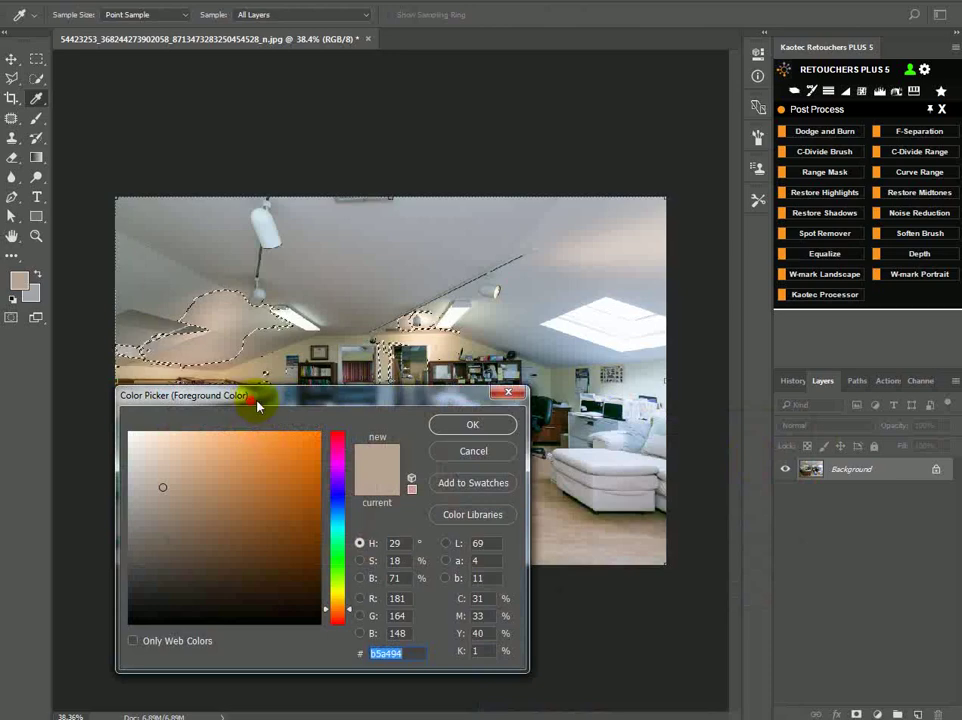
# Choose light peach ffe7d1 in the Color Picker to create the Color Divide layer
pyautogui.moveTo(257, 404); pyautogui.dragTo(610, 406)
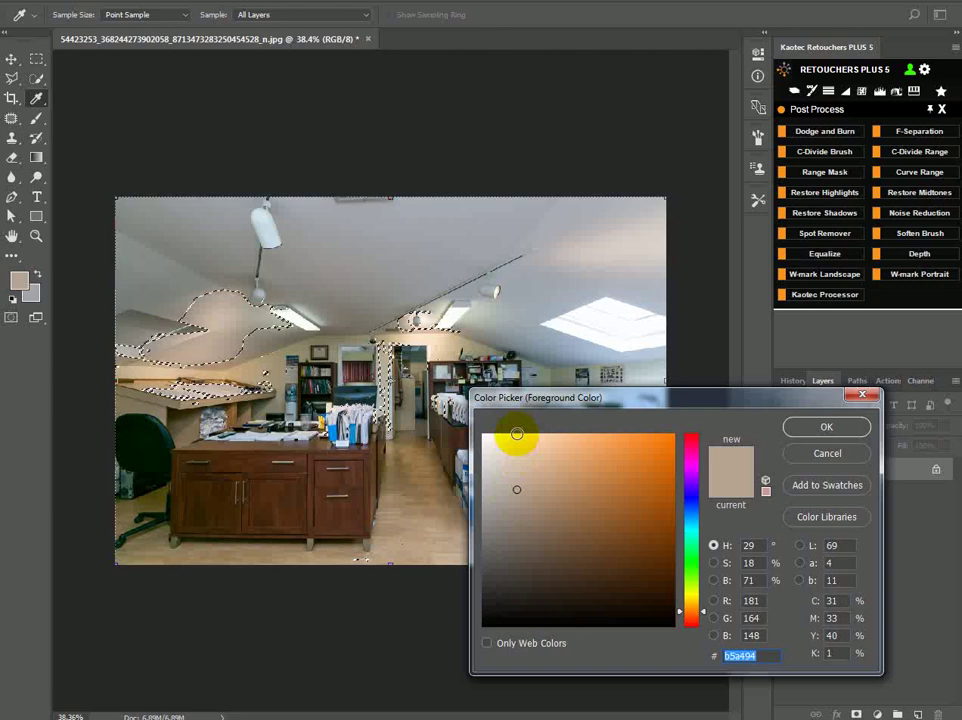
pyautogui.click(517, 433)
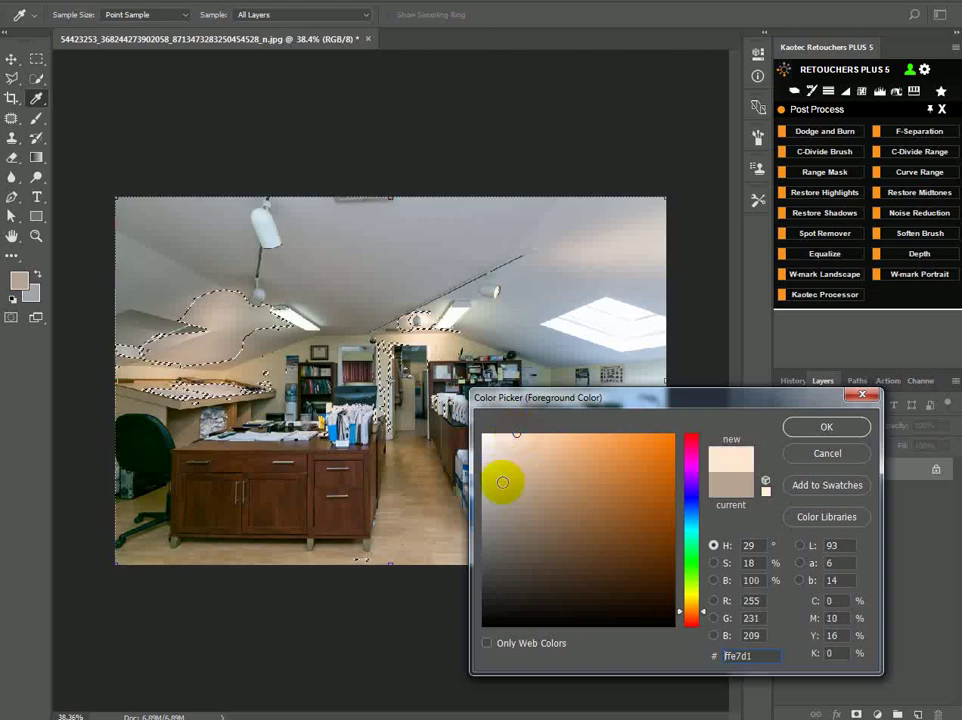
pyautogui.click(826, 428)
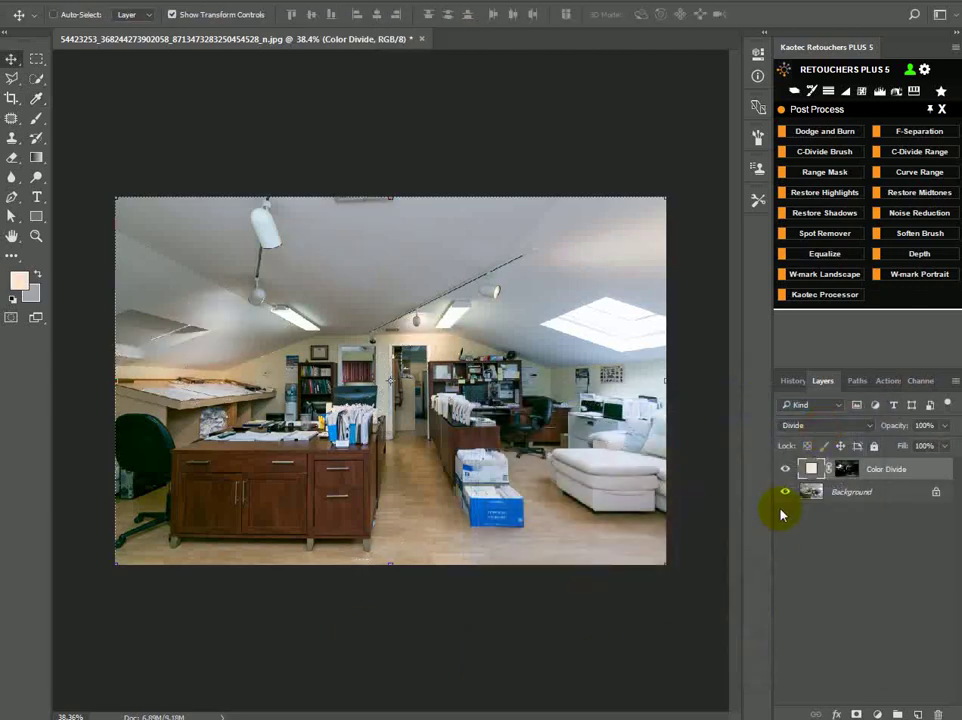
pyautogui.click(779, 472)
pyautogui.click(779, 472)
pyautogui.click(779, 472)
pyautogui.click(779, 472)
pyautogui.click(784, 472)
pyautogui.click(784, 472)
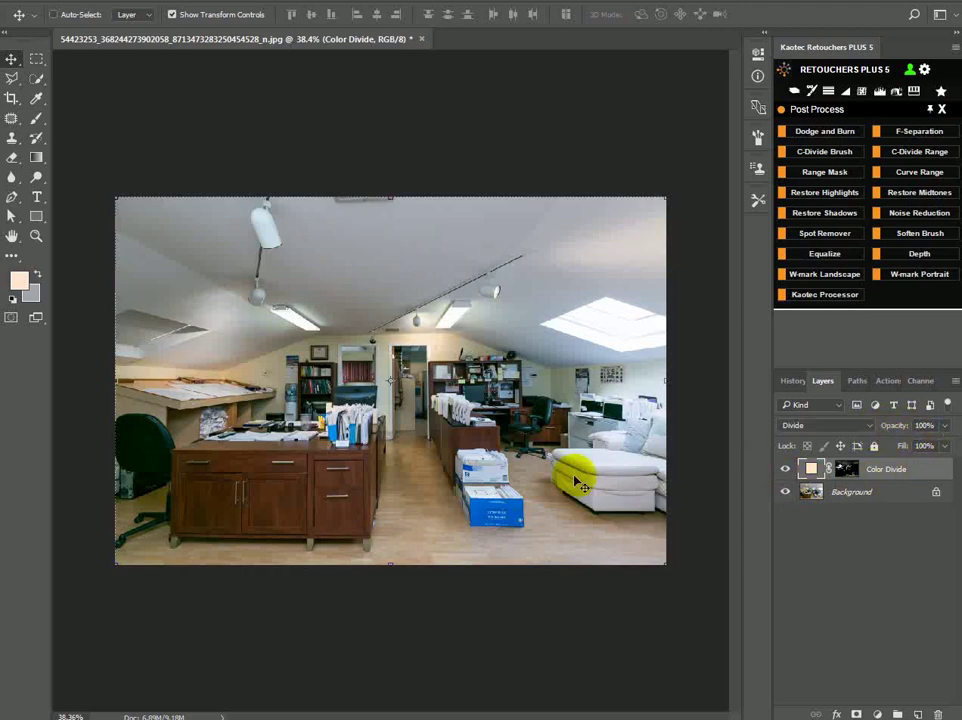
pyautogui.click(633, 429)
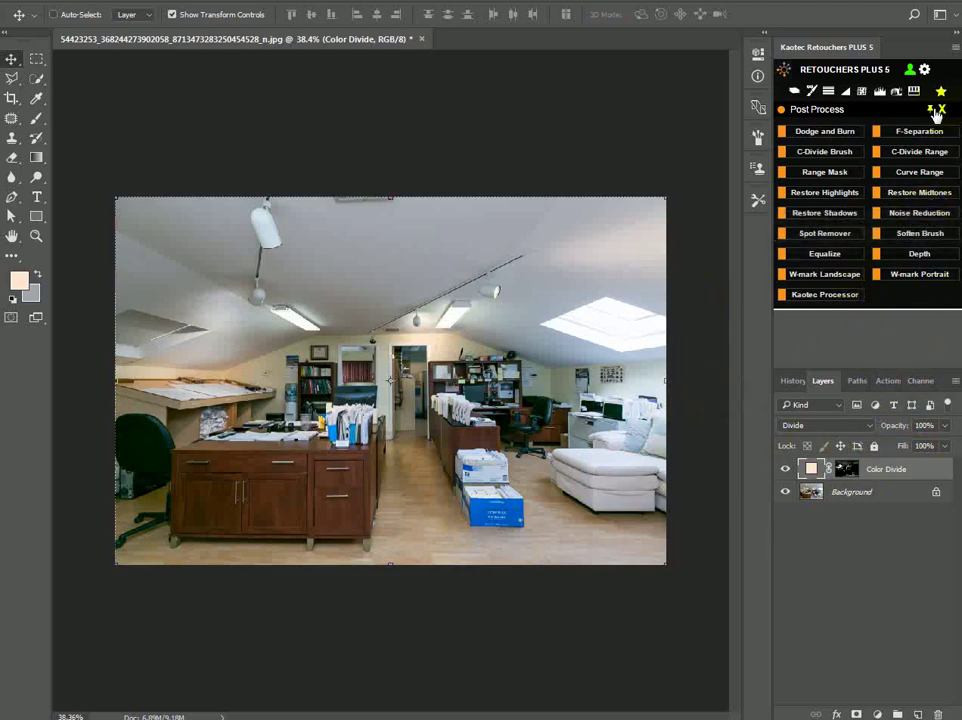
# Run C-Divide Range again and select the bluish skylight area by colour
pyautogui.click(907, 152)
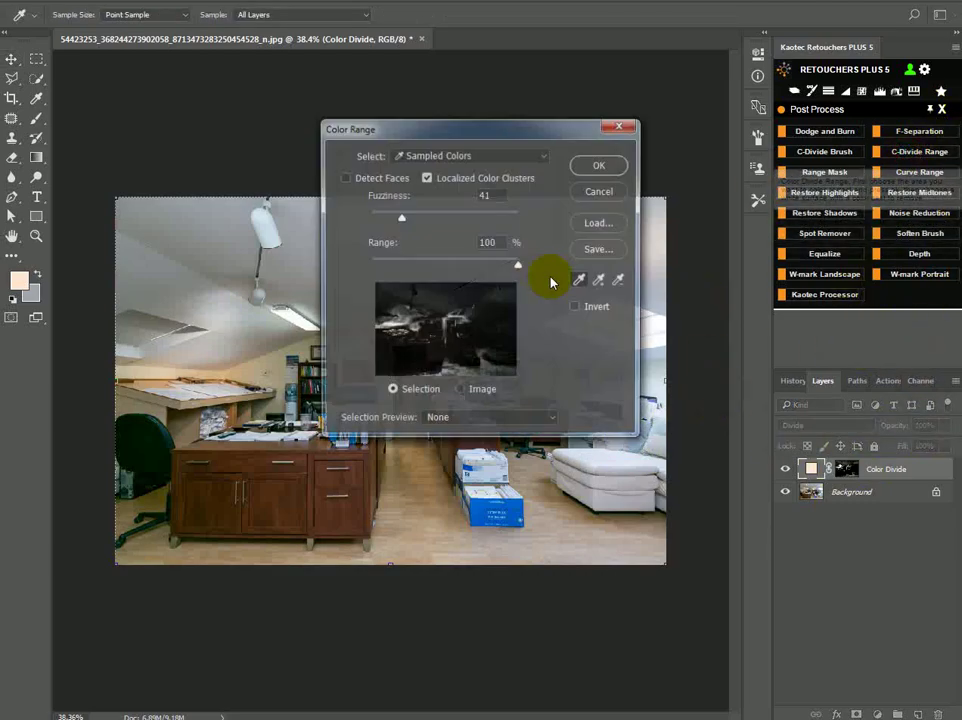
pyautogui.moveTo(505, 129); pyautogui.dragTo(233, 317)
pyautogui.click(612, 346)
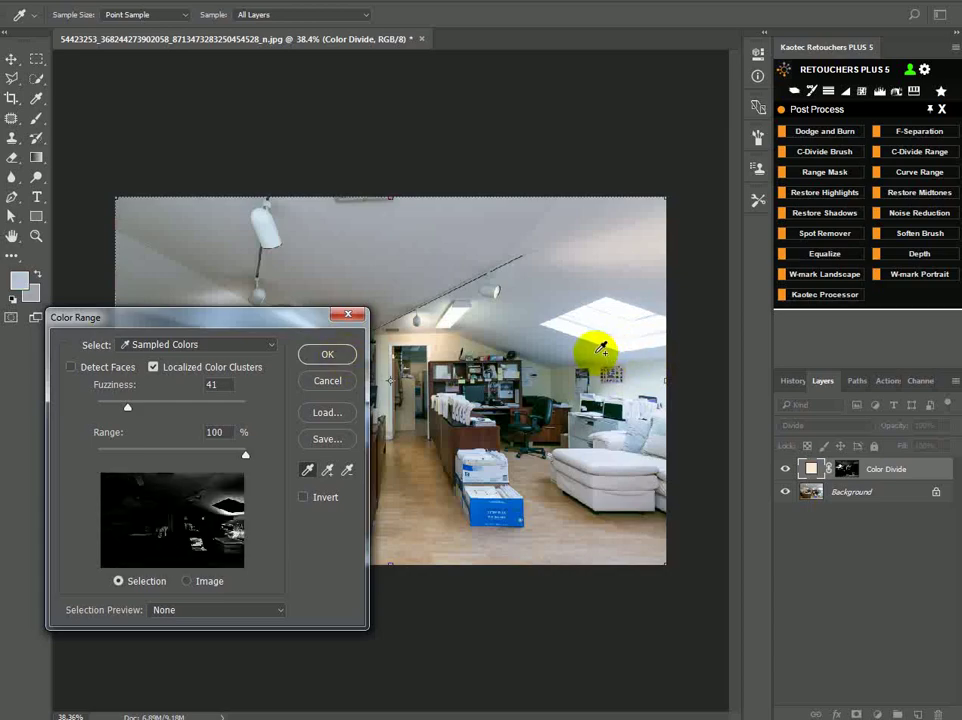
pyautogui.click(595, 347)
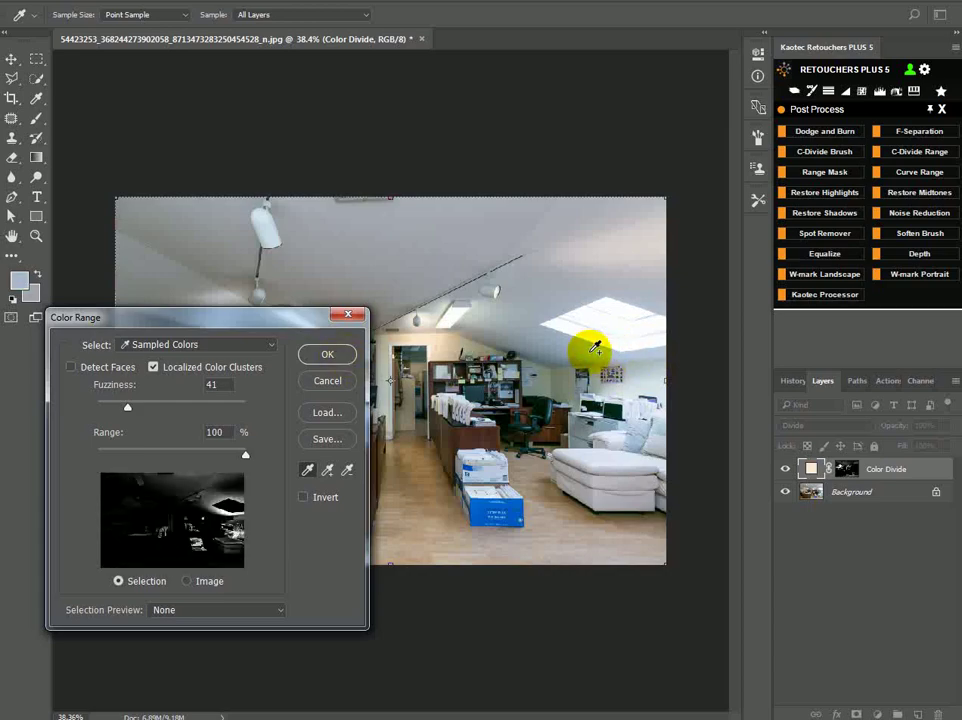
pyautogui.click(325, 357)
# Pick pale blue a2b7cc as the divide colour for the second layer
pyautogui.moveTo(580, 397); pyautogui.dragTo(248, 428)
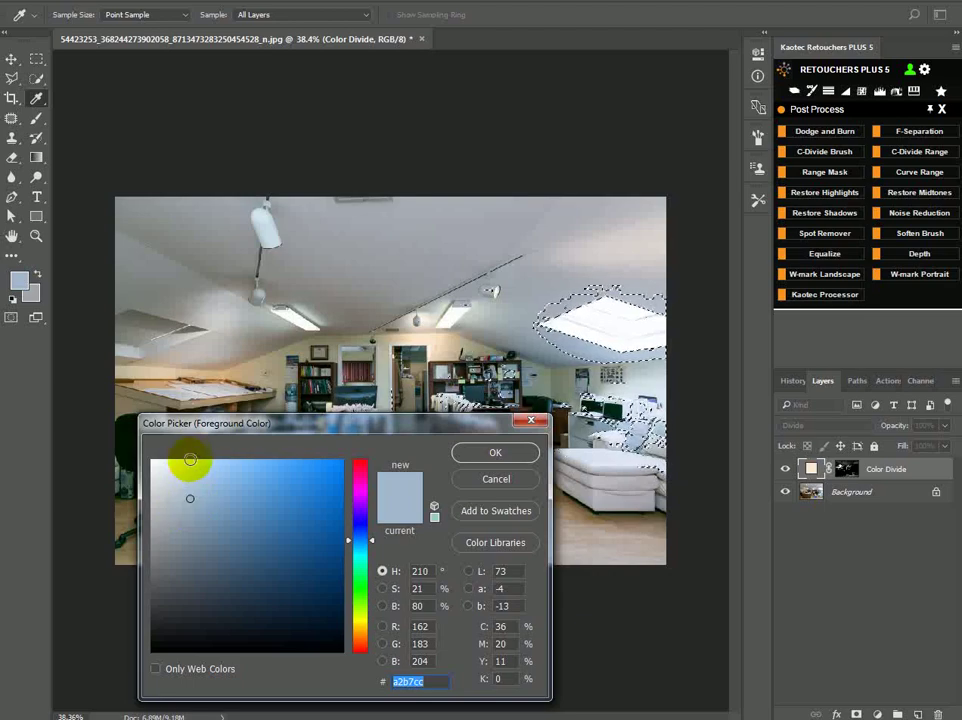
pyautogui.click(190, 459)
pyautogui.click(495, 452)
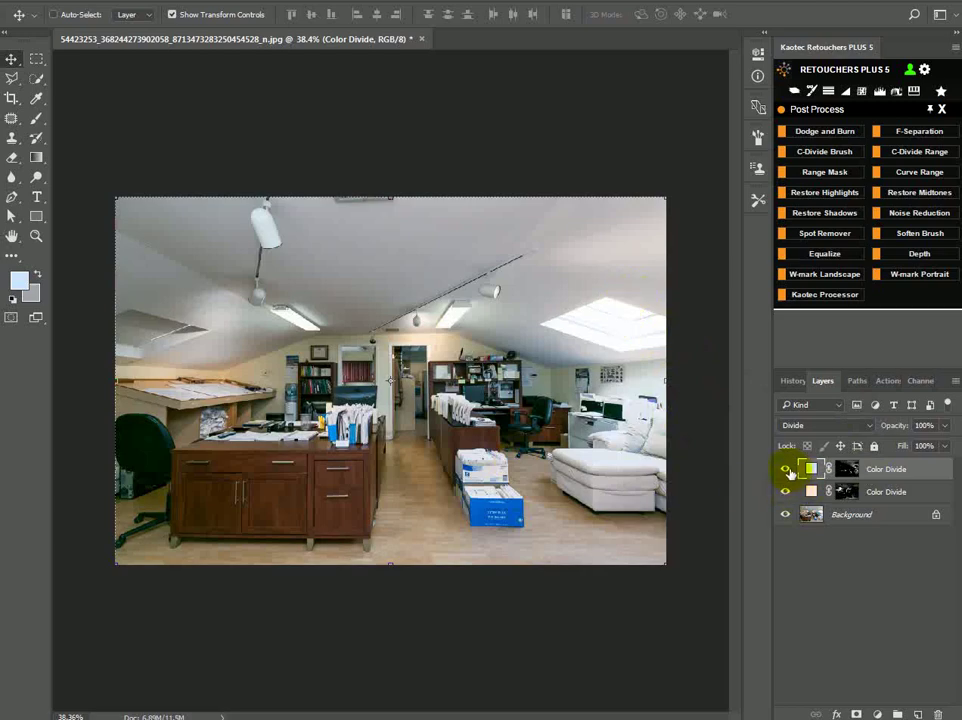
pyautogui.click(786, 470)
pyautogui.click(786, 470)
pyautogui.click(786, 470)
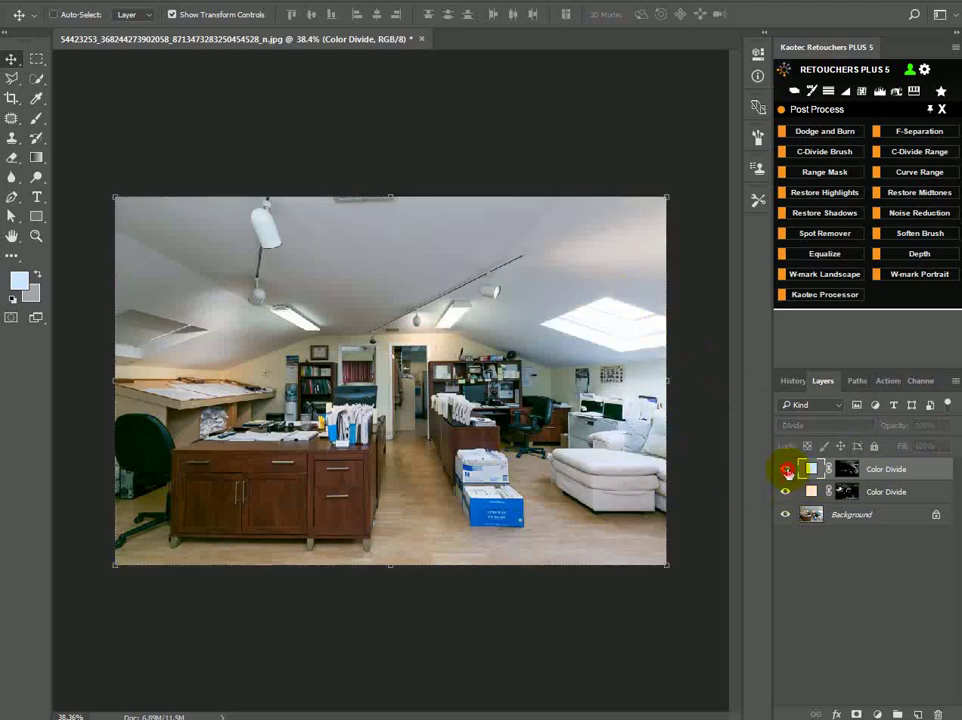
pyautogui.click(786, 470)
pyautogui.click(784, 494)
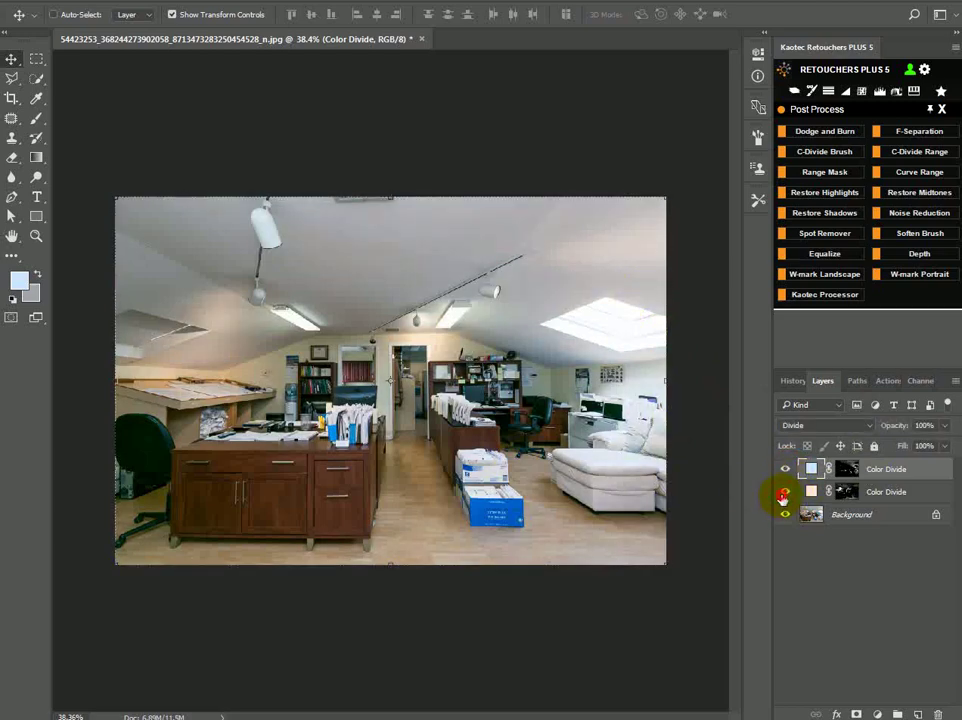
pyautogui.click(784, 494)
pyautogui.click(784, 494)
pyautogui.click(784, 494)
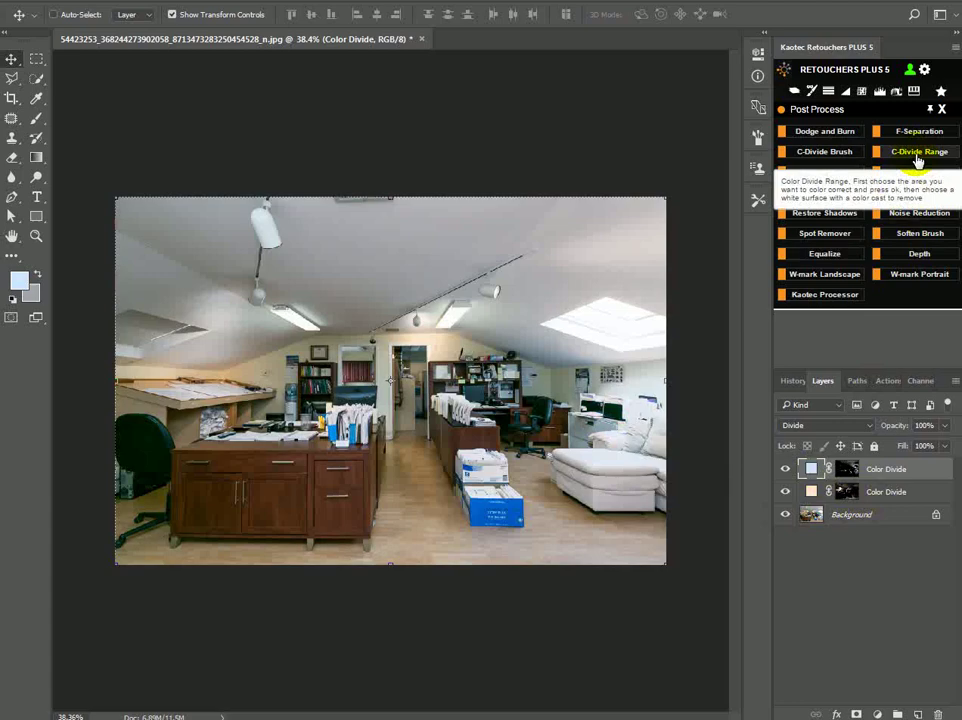
# Sample the greenish area with C-Divide Range and apply near-white f4fef0 as the divide colour
pyautogui.click(917, 154)
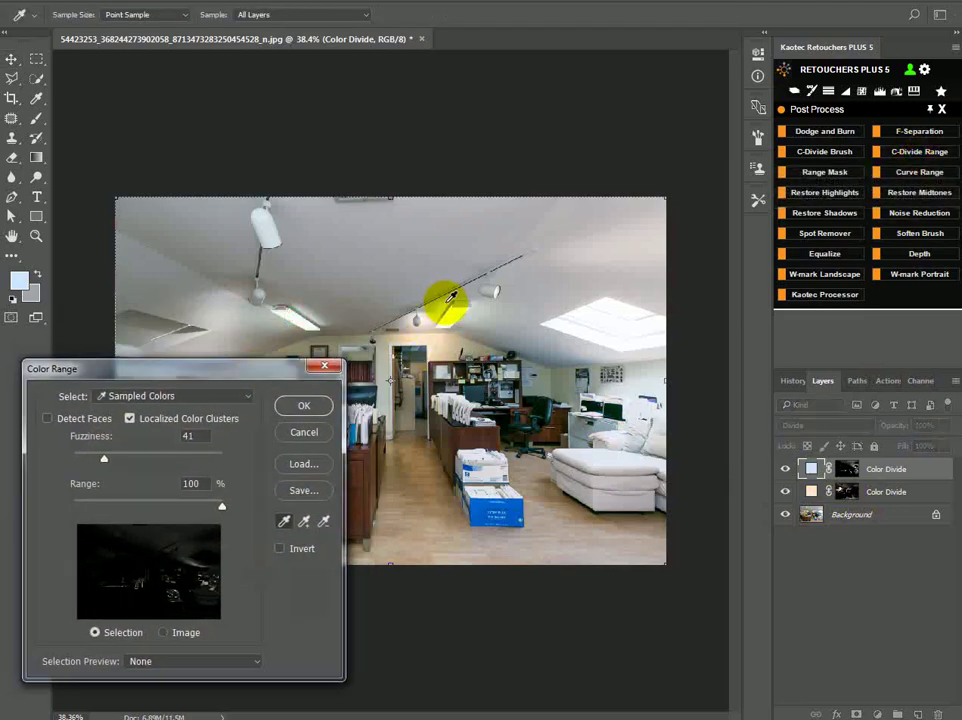
pyautogui.click(447, 306)
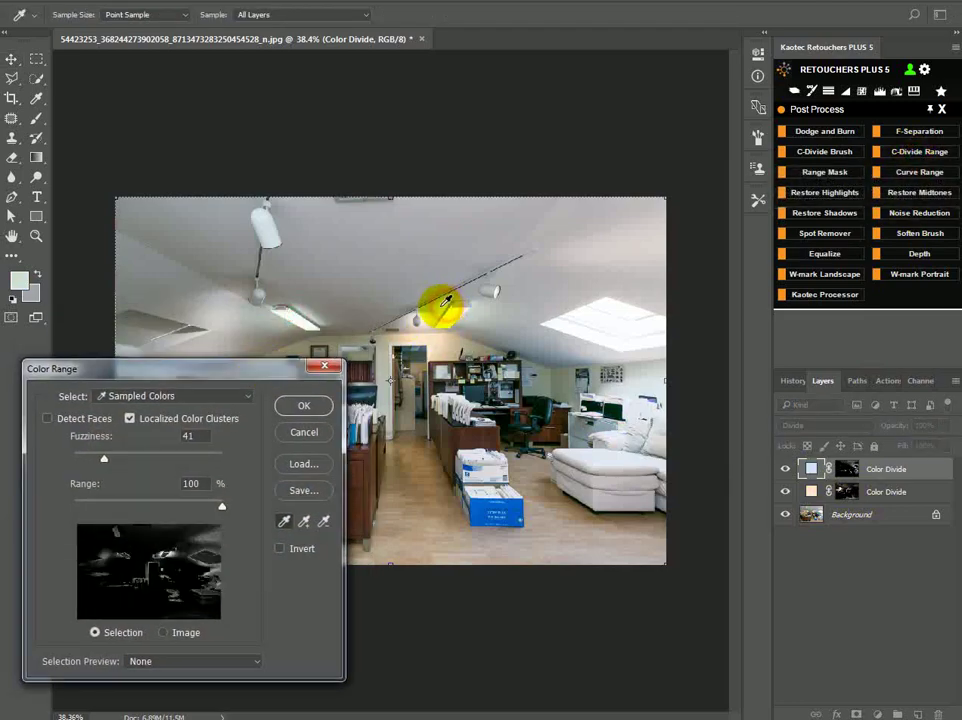
pyautogui.click(311, 408)
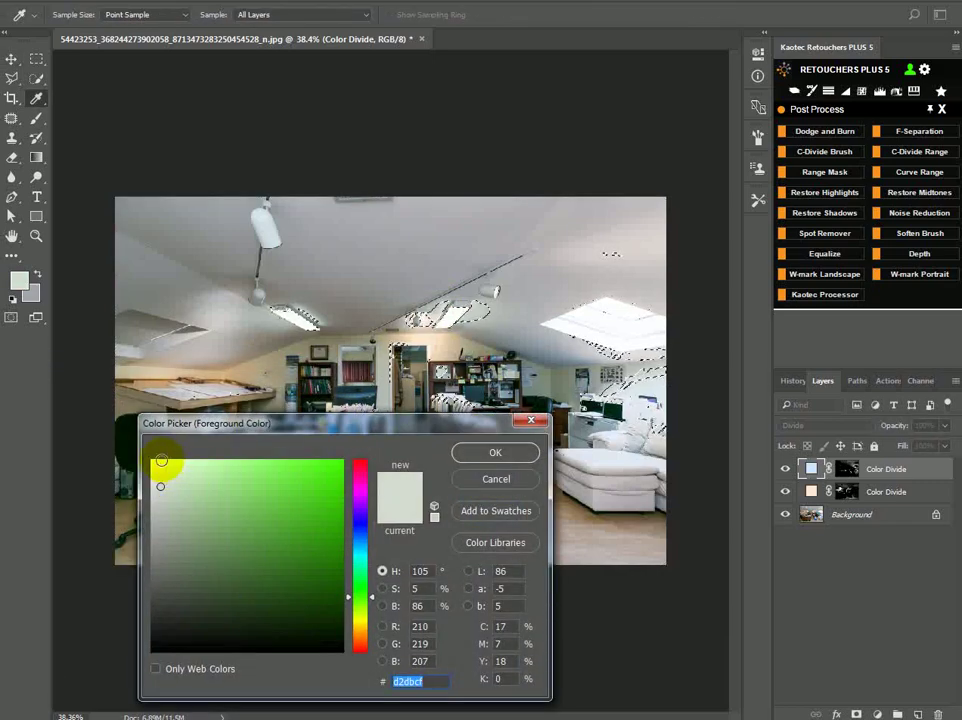
pyautogui.click(161, 461)
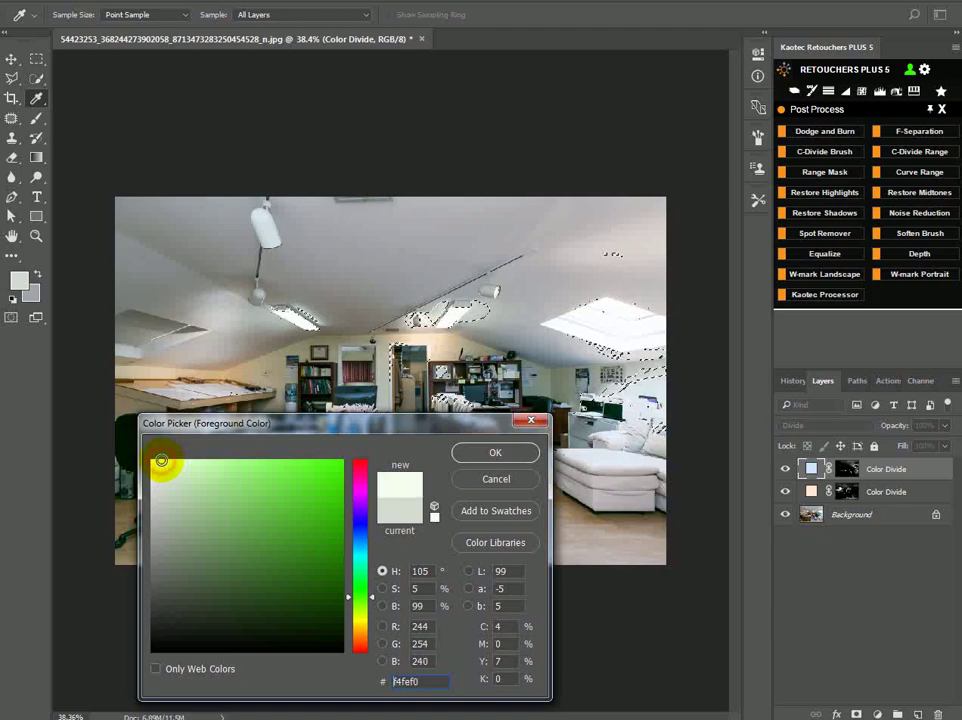
pyautogui.click(493, 455)
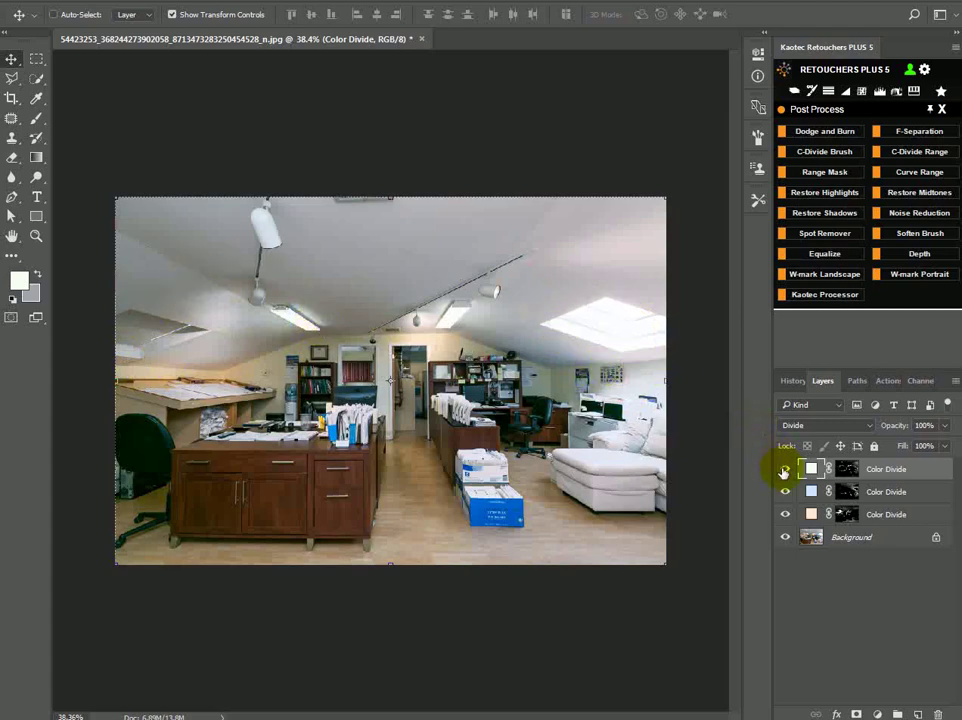
# Group the three Color Divide layers as Group 1 and toggle it to compare before and after
pyautogui.keyDown('shift'); pyautogui.click(812, 514); pyautogui.keyUp('shift')
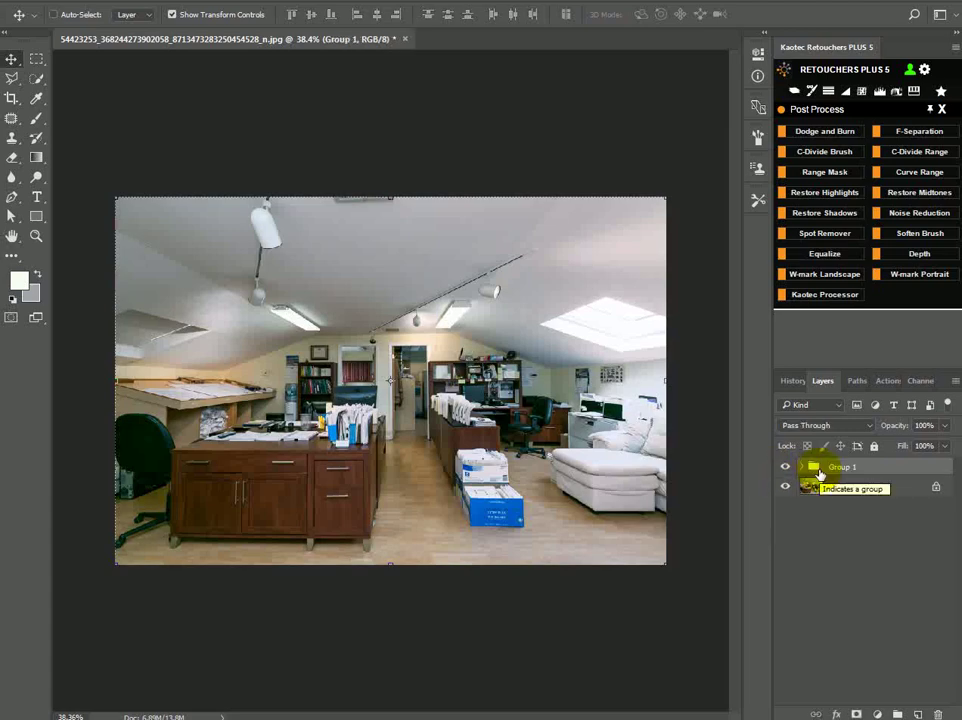
pyautogui.click(785, 467)
pyautogui.click(785, 467)
pyautogui.click(785, 467)
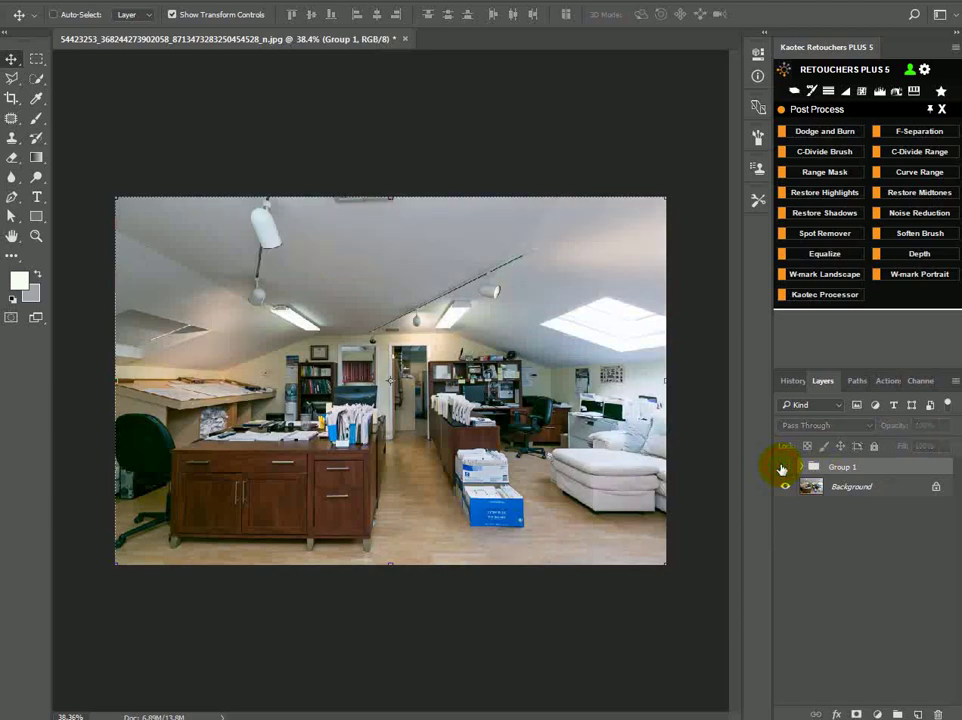
pyautogui.click(784, 467)
pyautogui.click(784, 467)
pyautogui.click(784, 467)
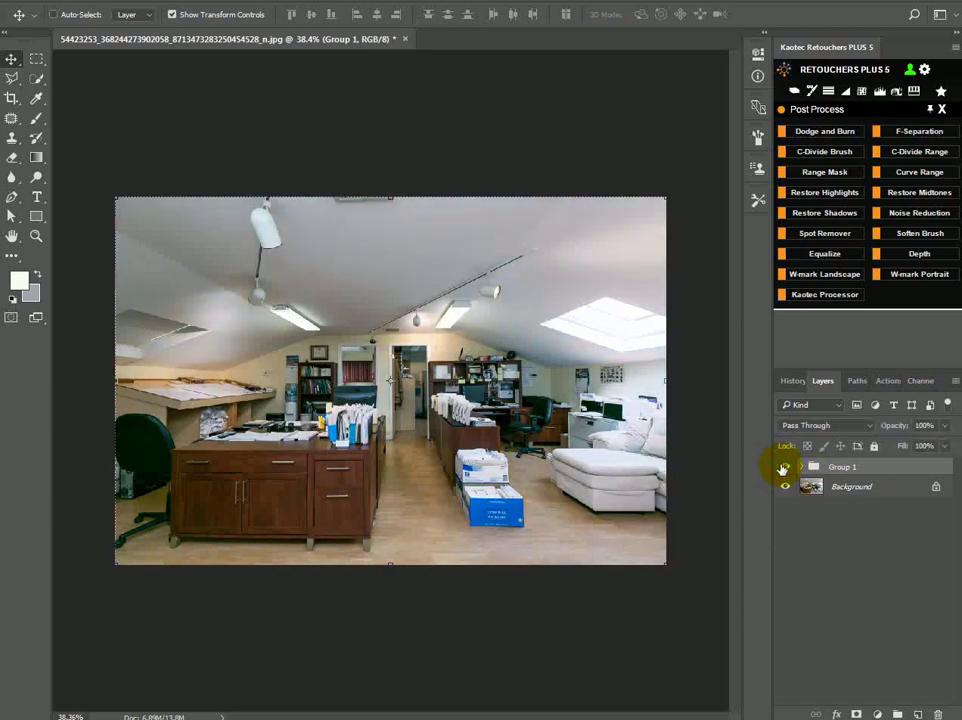
pyautogui.click(784, 467)
pyautogui.click(784, 467)
pyautogui.click(784, 467)
pyautogui.click(784, 467)
pyautogui.click(784, 467)
pyautogui.click(784, 467)
# Zoom into the sofa, desks and drafting tables, toggling Group 1 to compare each area
pyautogui.press('z')
pyautogui.click(563, 382)
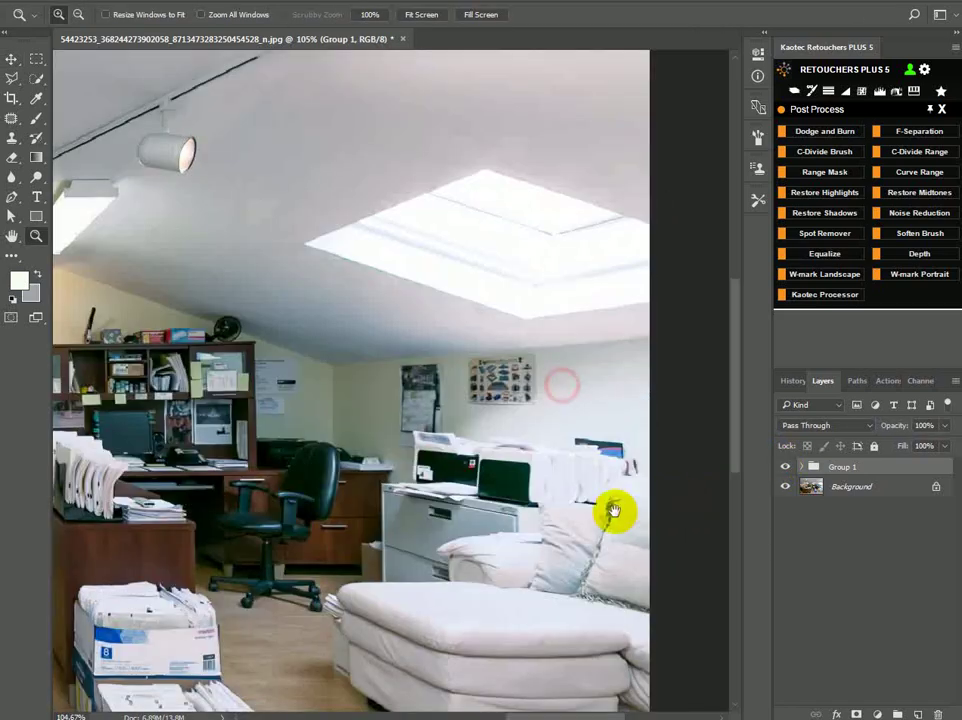
pyautogui.click(612, 509)
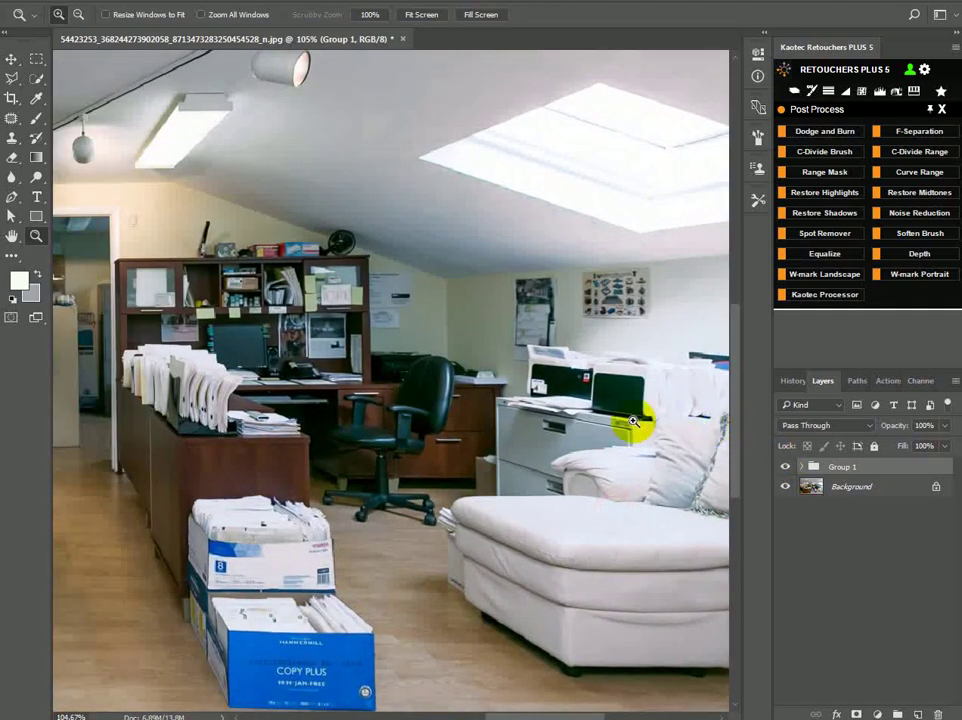
pyautogui.moveTo(668, 457); pyautogui.dragTo(512, 430)
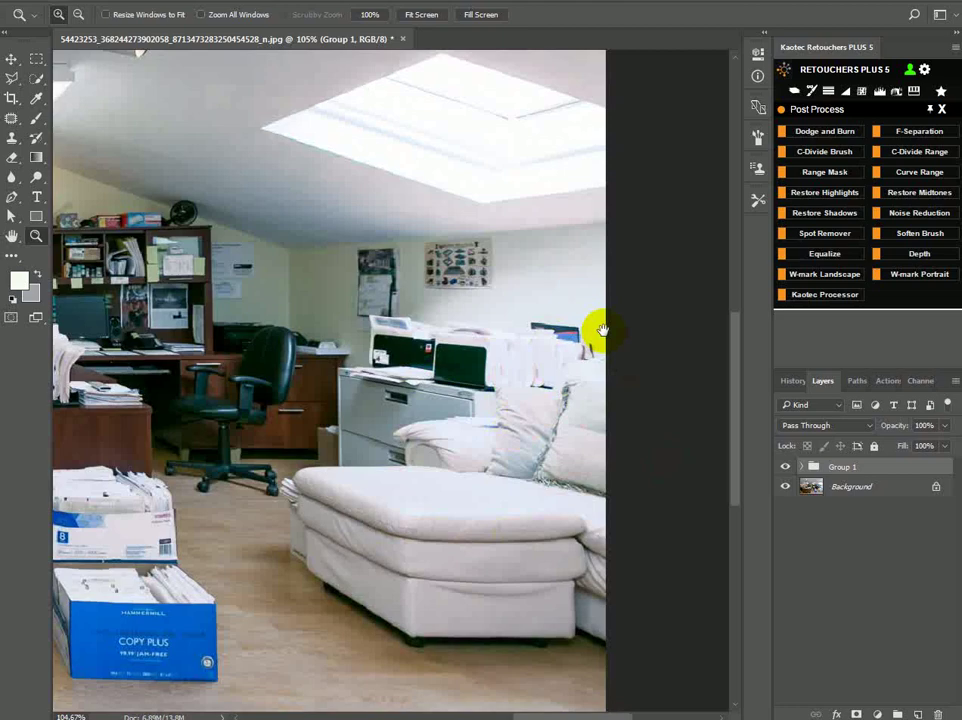
pyautogui.moveTo(361, 516); pyautogui.dragTo(563, 467)
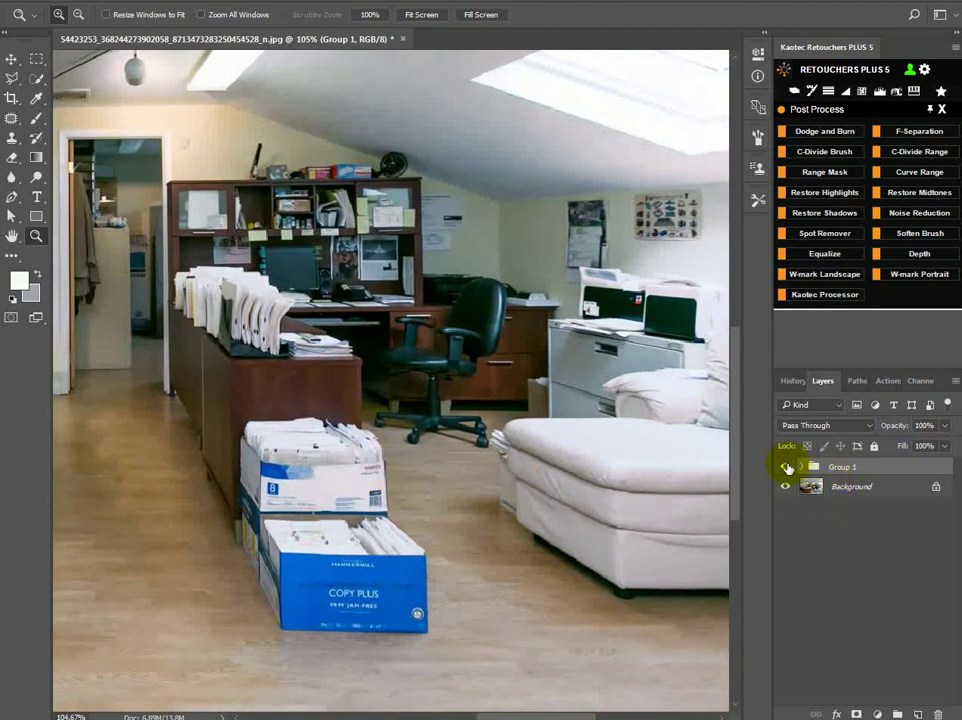
pyautogui.click(786, 467)
pyautogui.click(786, 467)
pyautogui.moveTo(309, 466); pyautogui.dragTo(767, 479)
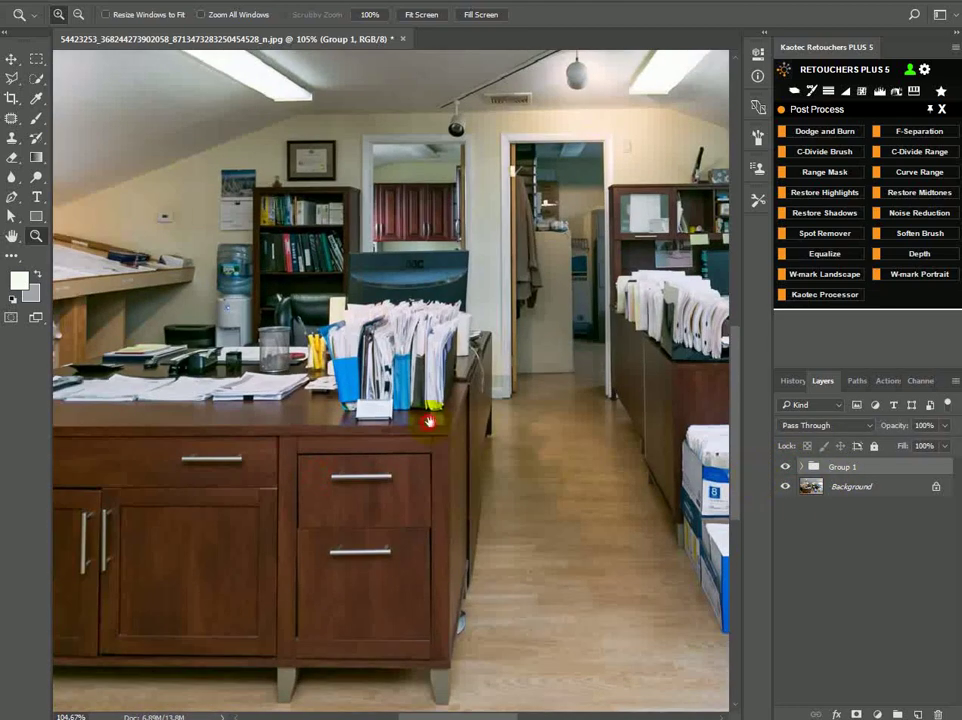
pyautogui.click(786, 467)
pyautogui.click(786, 467)
pyautogui.moveTo(213, 364); pyautogui.dragTo(516, 452)
pyautogui.click(786, 467)
pyautogui.click(786, 467)
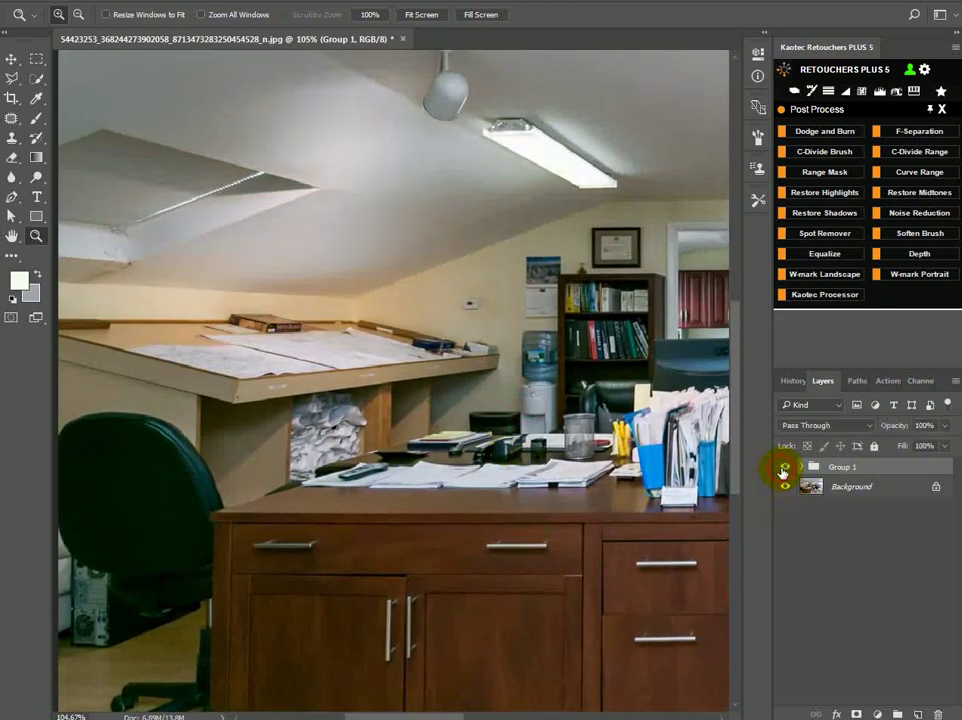
pyautogui.click(786, 467)
pyautogui.click(786, 467)
# Fit the whole photo in the window and compare it with Group 1 on and off
pyautogui.hotkey('ctrl', '0')
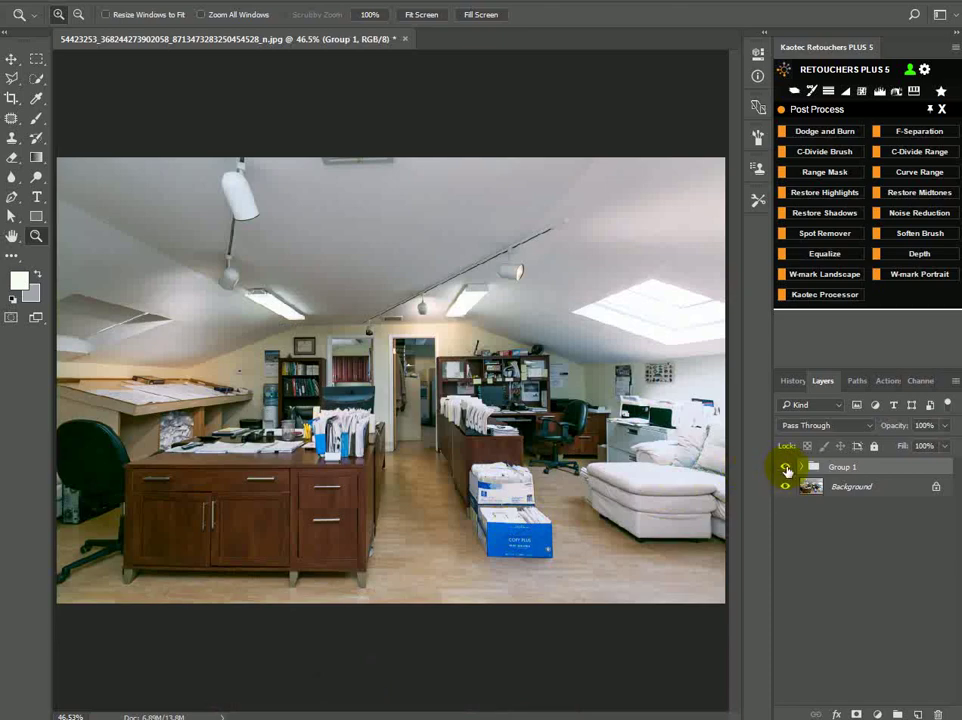
pyautogui.click(786, 467)
pyautogui.click(786, 467)
pyautogui.click(786, 467)
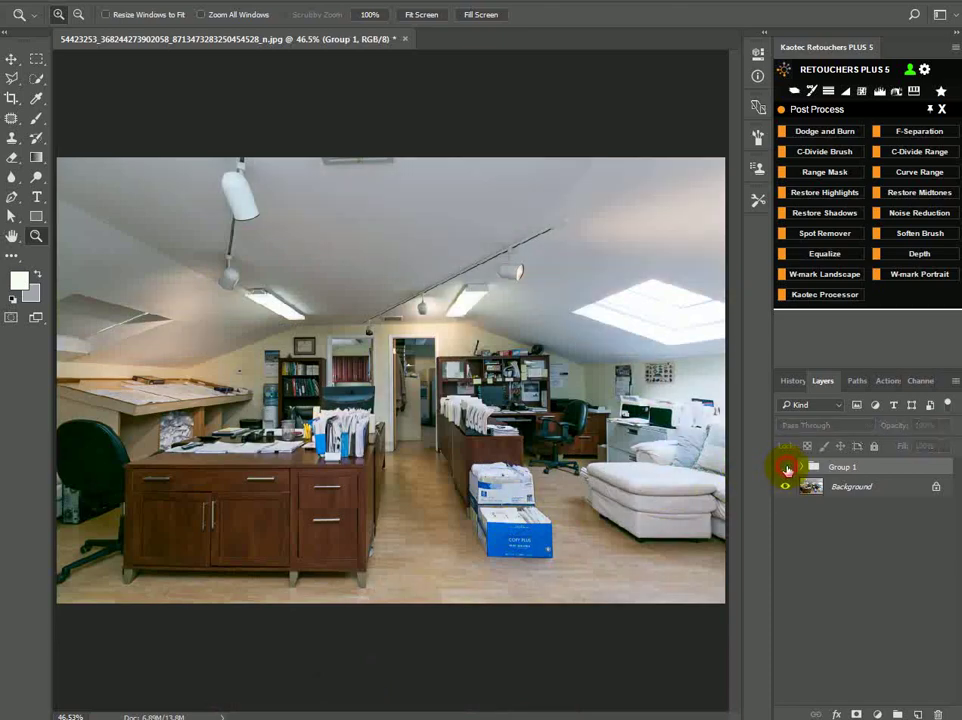
pyautogui.click(786, 467)
pyautogui.click(786, 467)
pyautogui.click(786, 467)
pyautogui.scroll(-2, 624, 421)
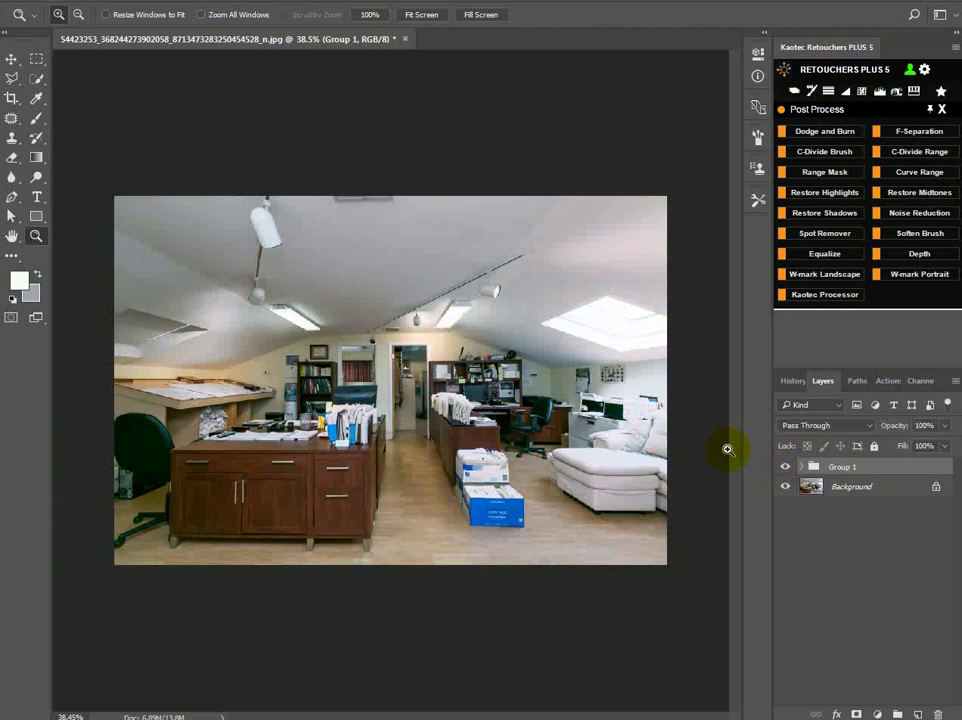
# Add a New Merged Layer above Group 1 and set its blend mode to Color
pyautogui.click(786, 468)
pyautogui.click(786, 468)
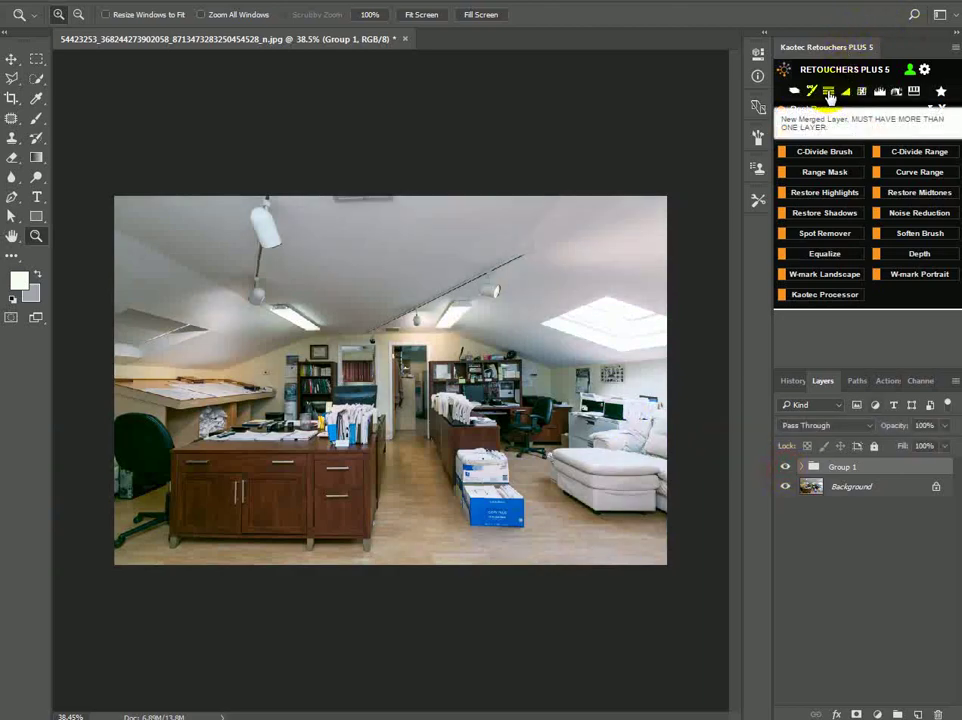
pyautogui.click(829, 92)
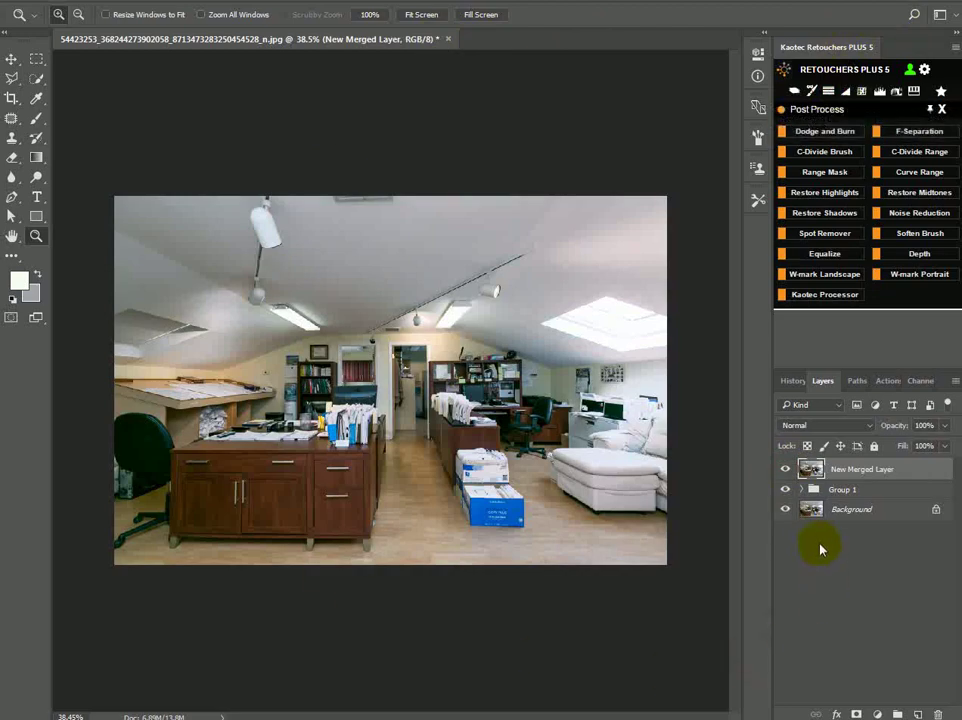
pyautogui.click(815, 427)
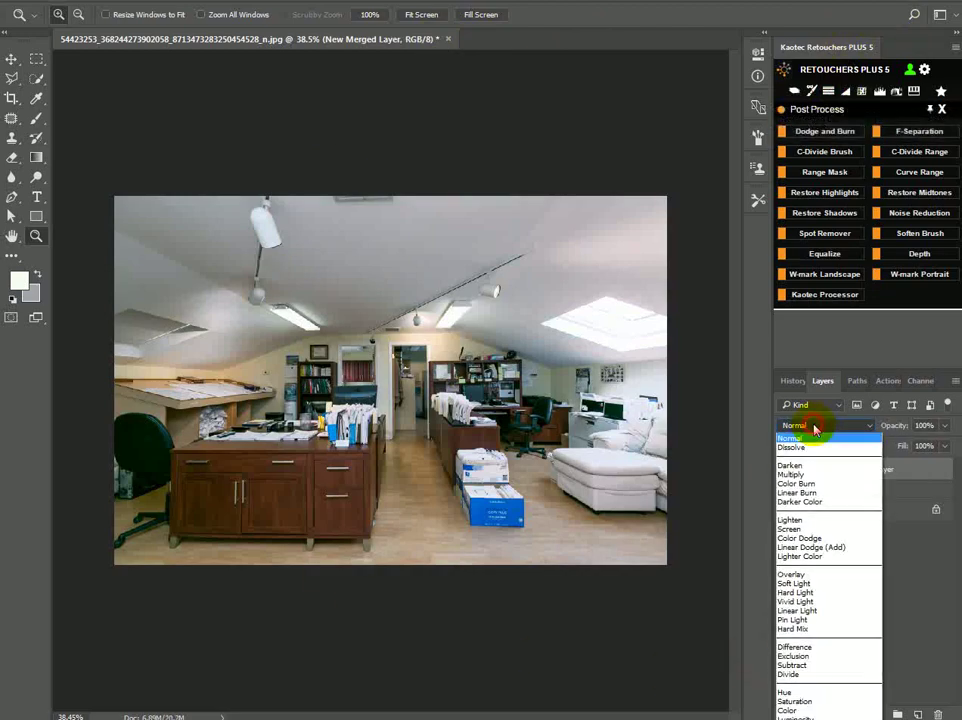
pyautogui.click(790, 710)
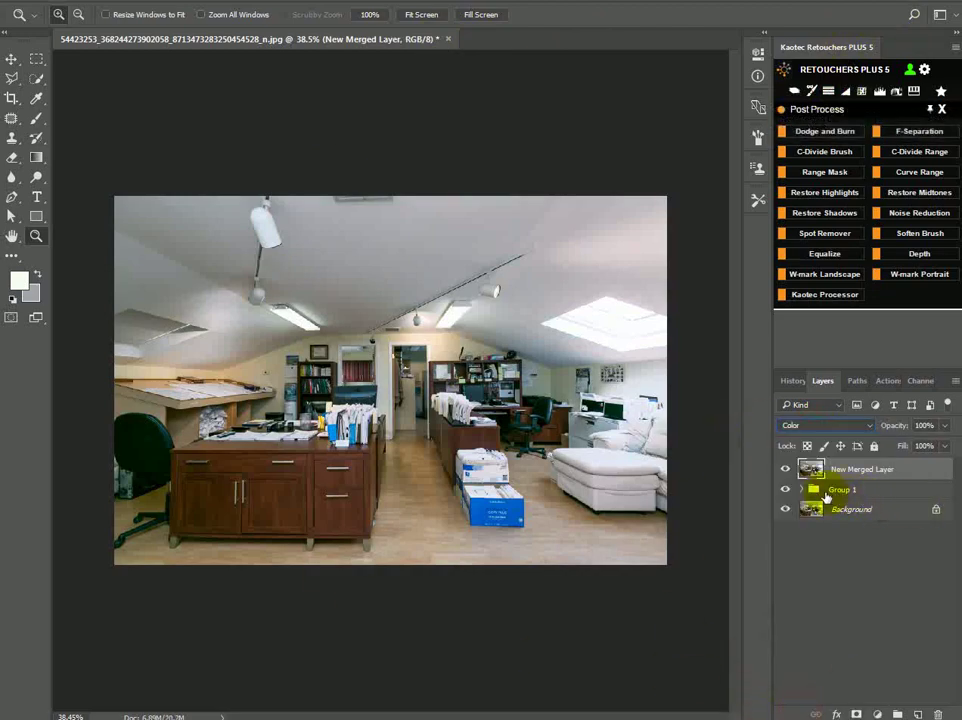
# Set Group 1's opacity to 47% and review the softened correction across the whole photo
pyautogui.click(884, 491)
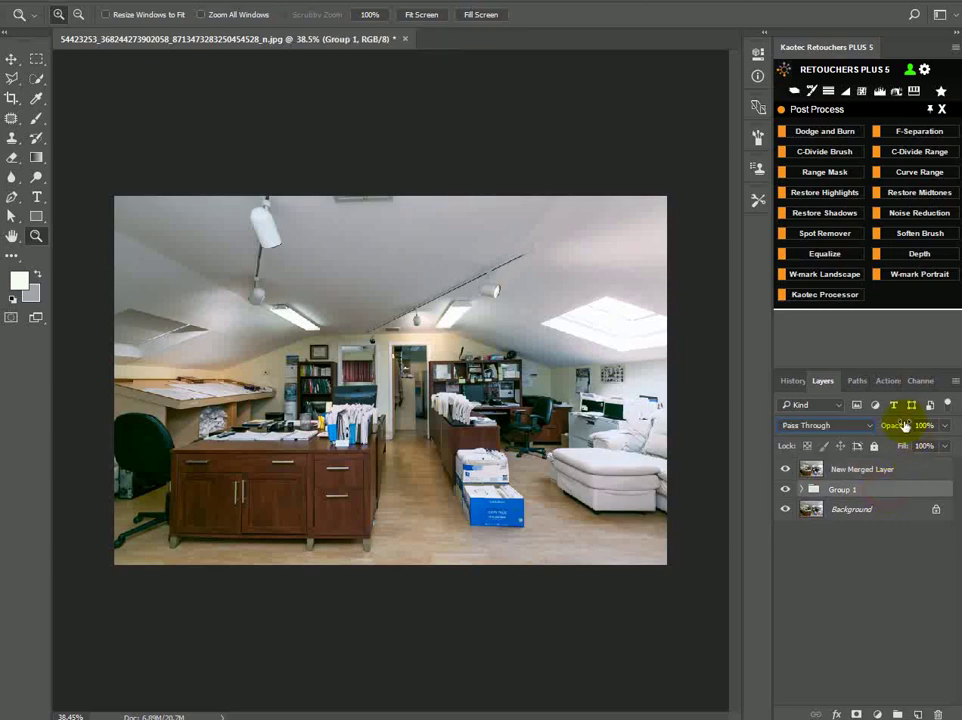
pyautogui.moveTo(881, 429); pyautogui.dragTo(797, 437)
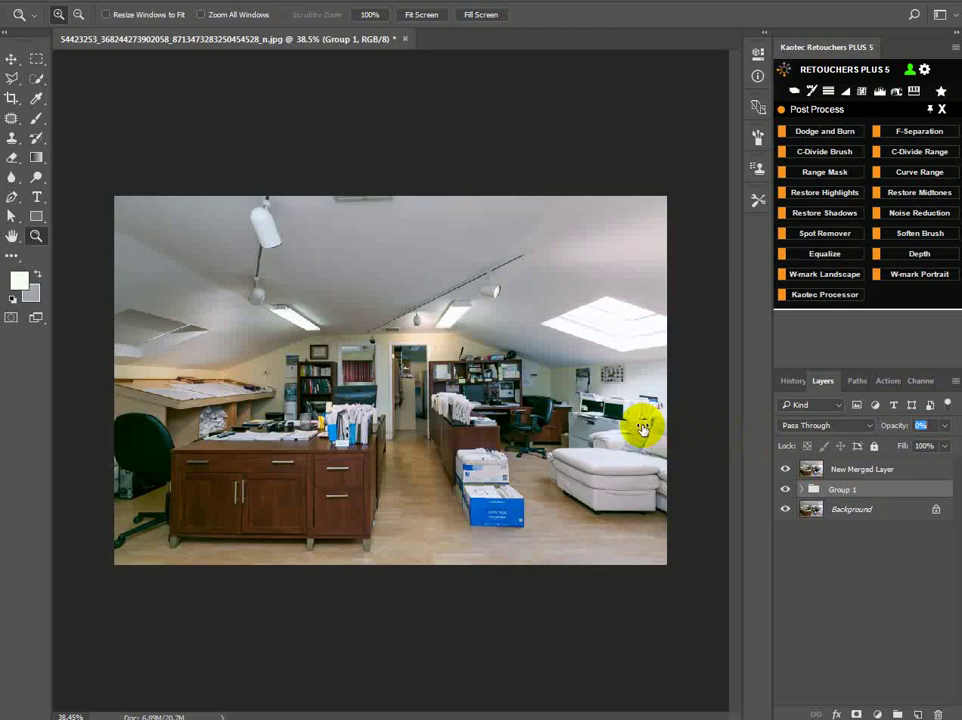
pyautogui.click(893, 430)
pyautogui.click(924, 427)
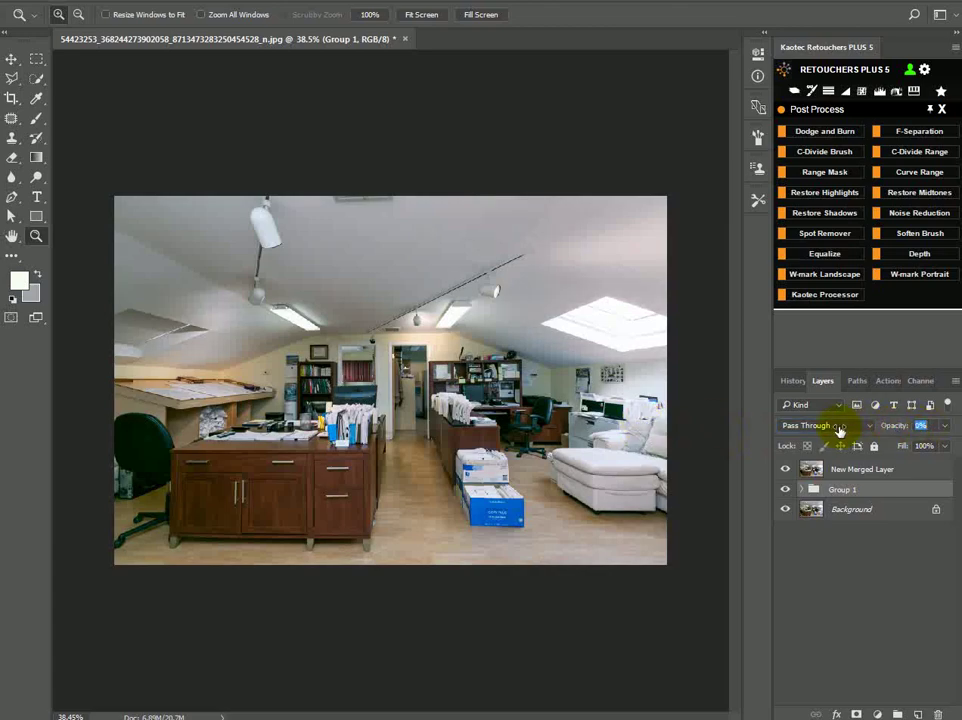
pyautogui.moveTo(840, 432); pyautogui.dragTo(872, 432)
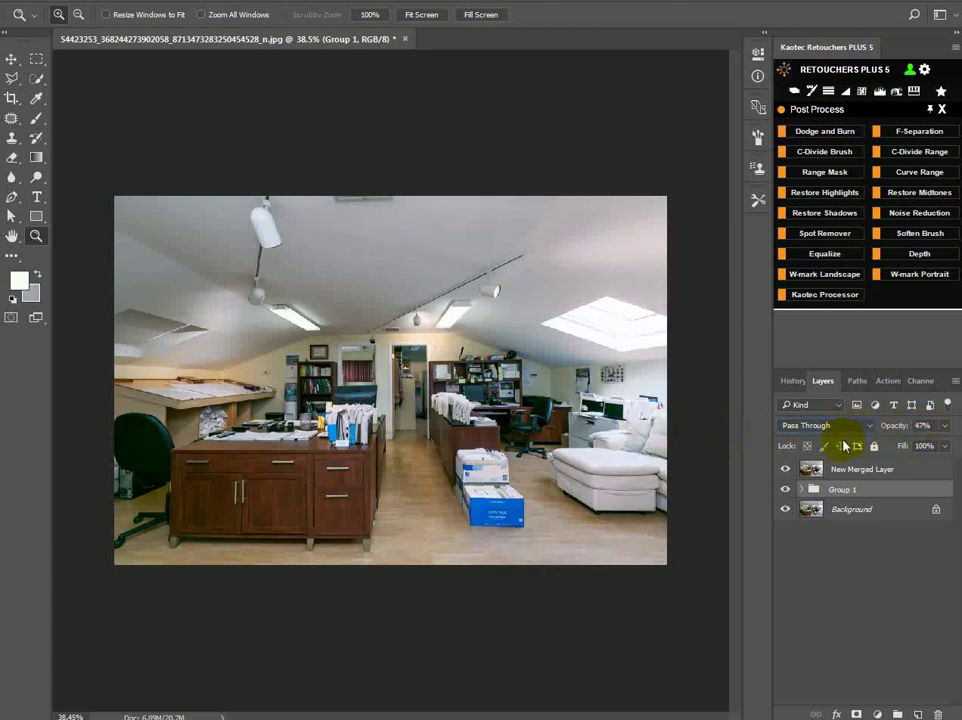
pyautogui.click(786, 490)
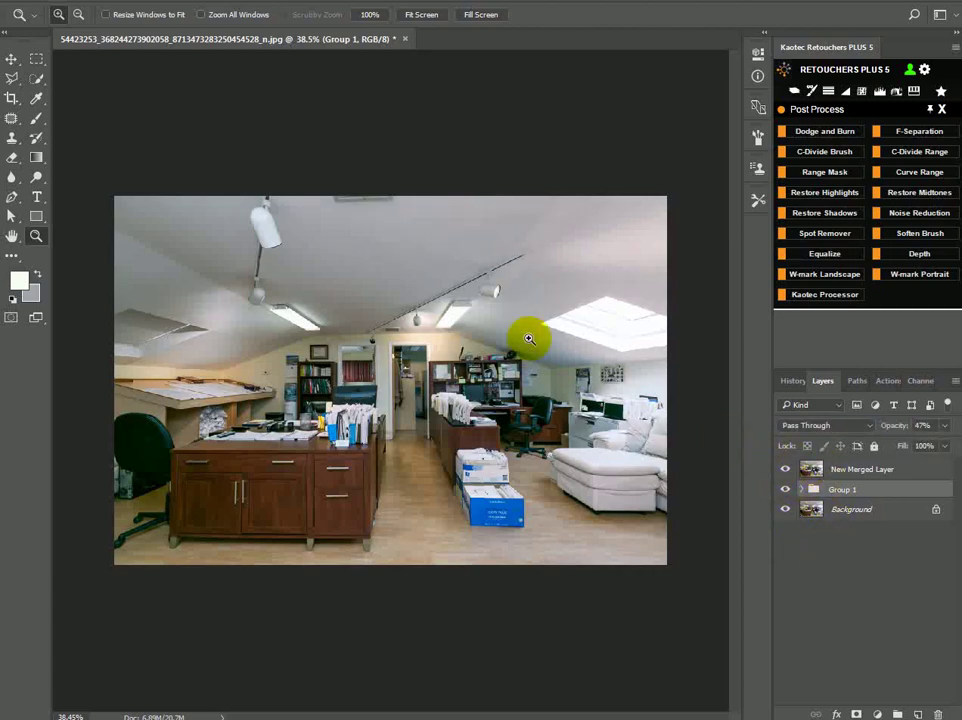
pyautogui.moveTo(661, 150); pyautogui.dragTo(666, 537)
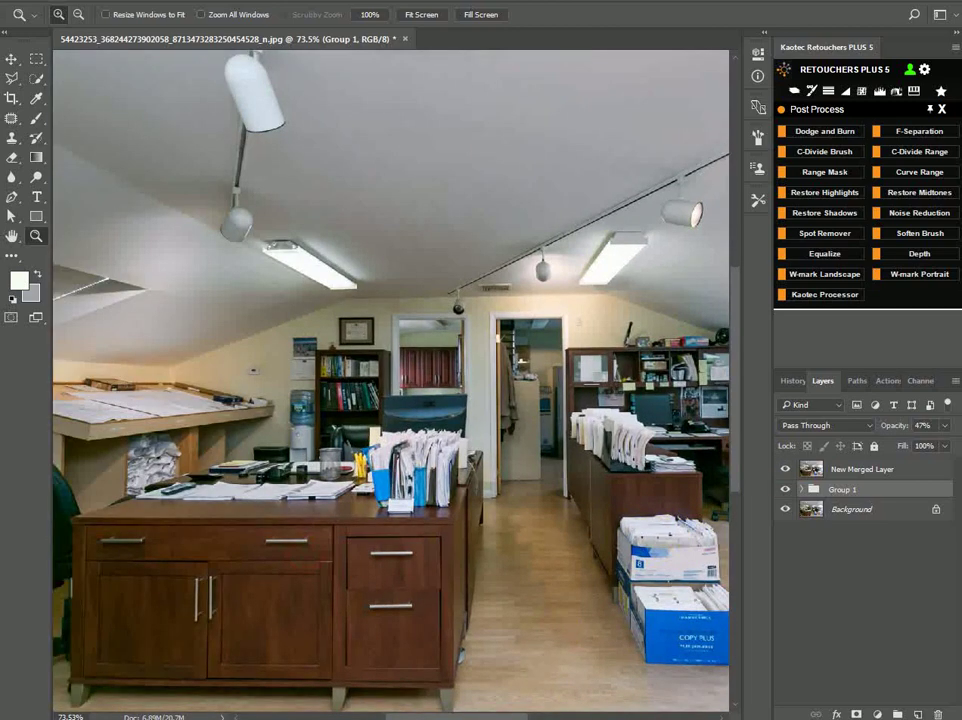
pyautogui.hotkey('ctrl', '0')
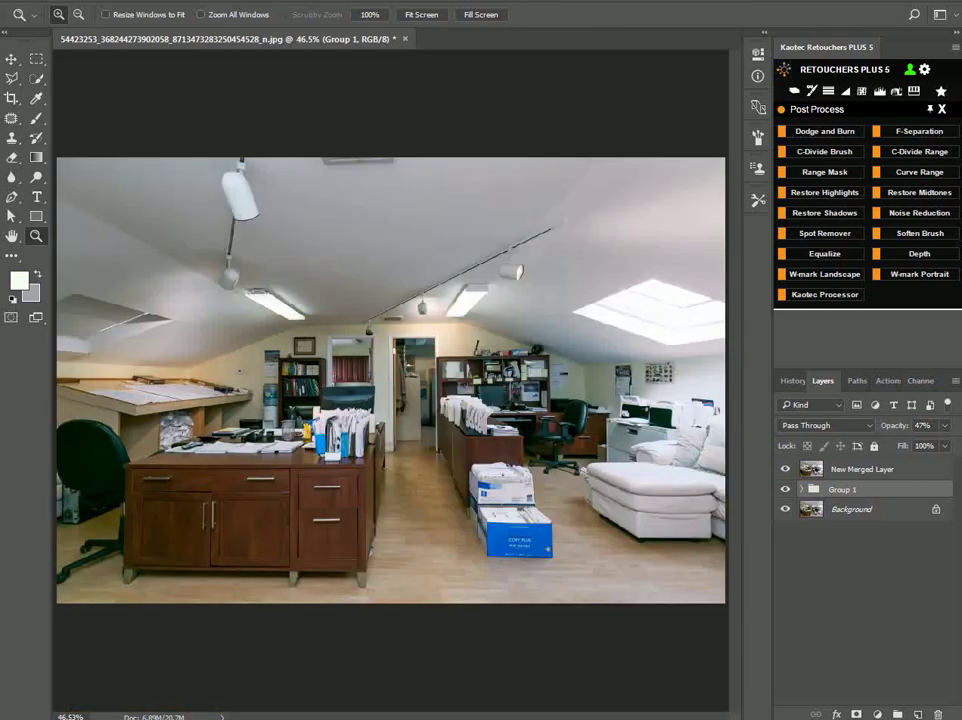